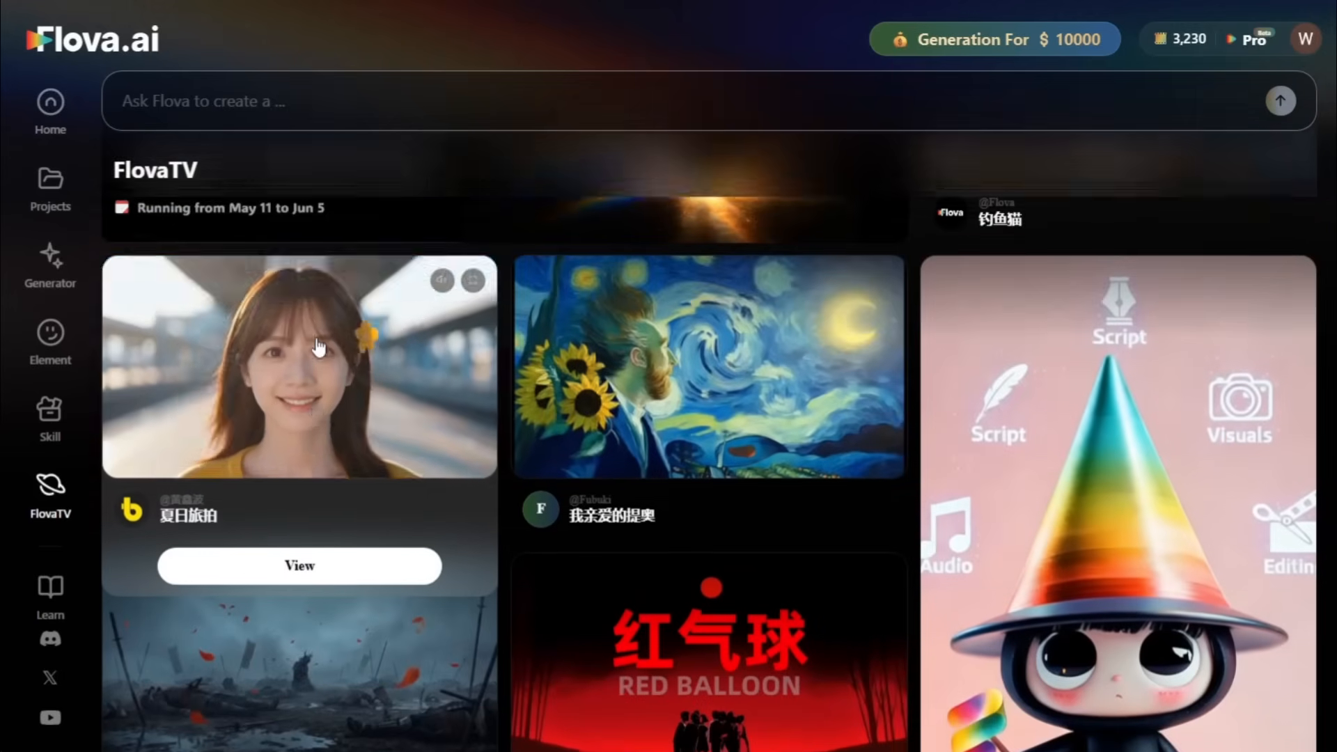
# Browse the FlovaTV video gallery and preview the popular skills on the home page
pyautogui.scroll(-8, 797, 498)
pyautogui.scroll(-2, 764, 475)
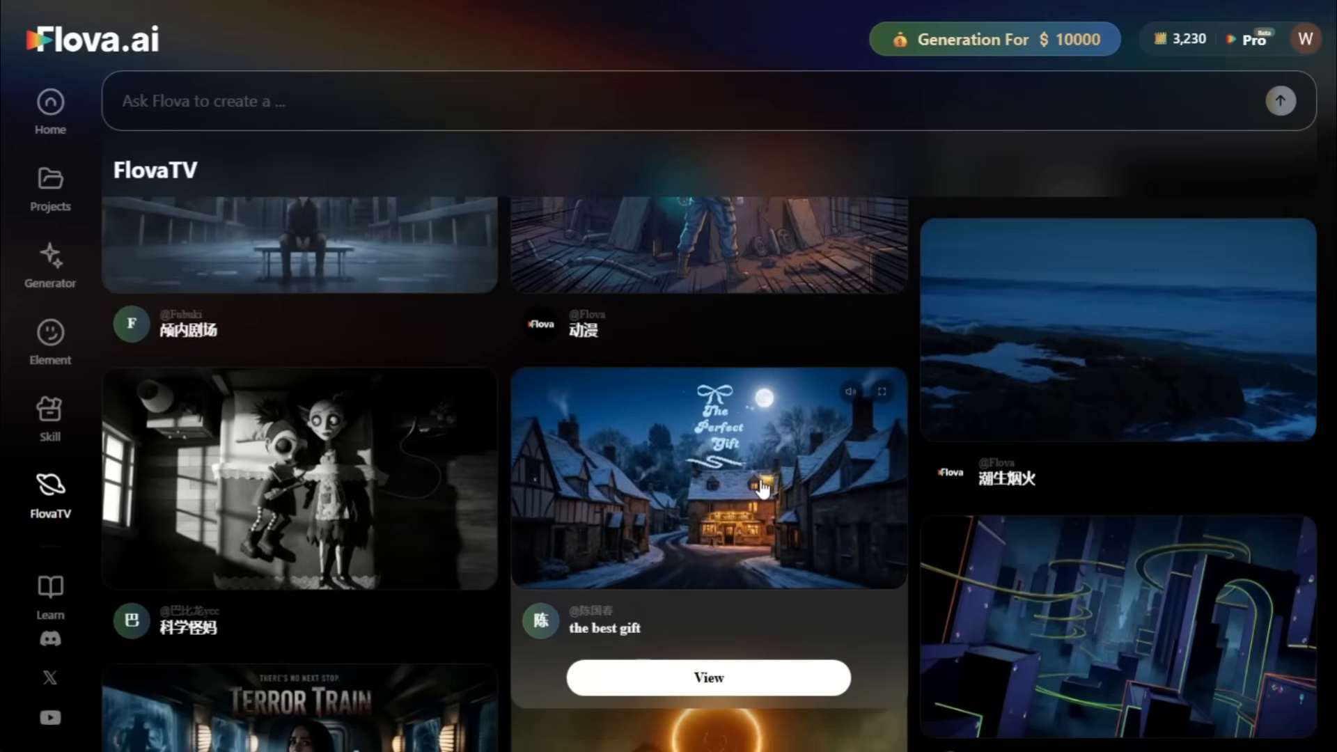
pyautogui.scroll(-5, 763, 488)
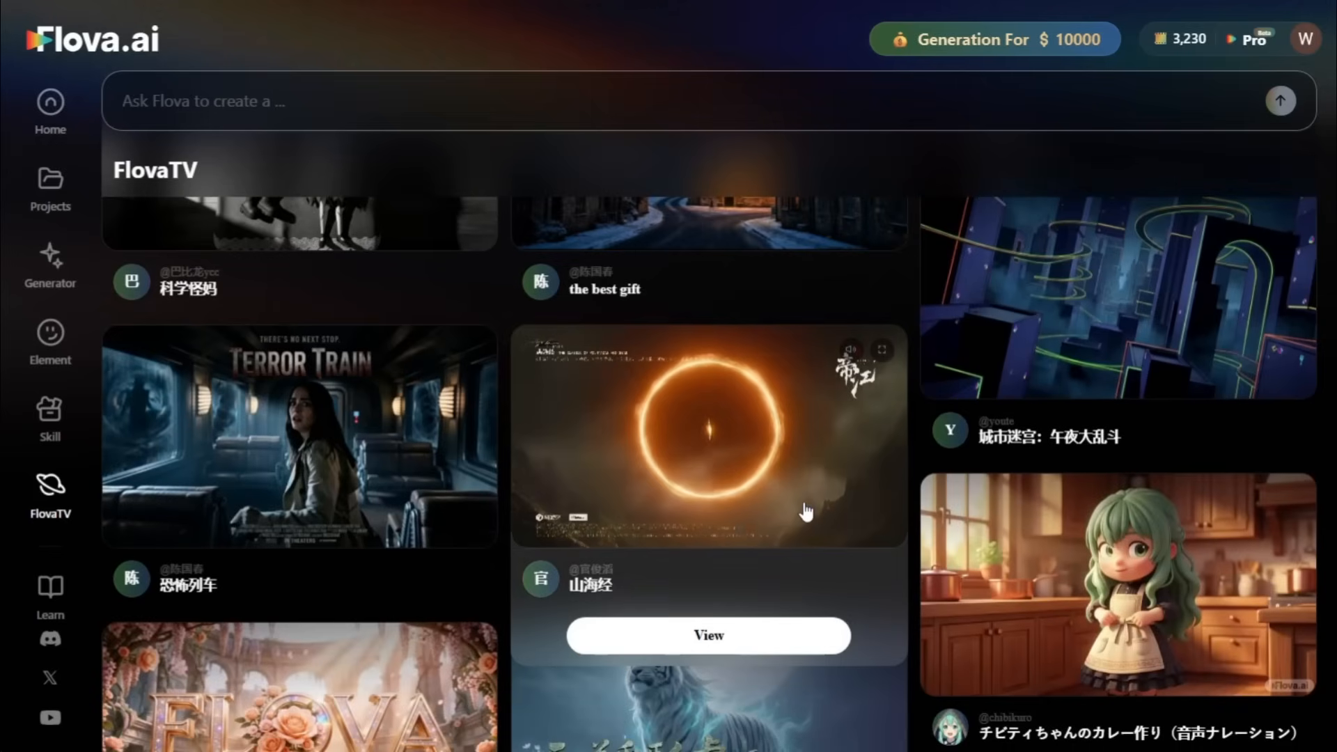
pyautogui.scroll(-5, 801, 507)
pyautogui.scroll(15, 805, 500)
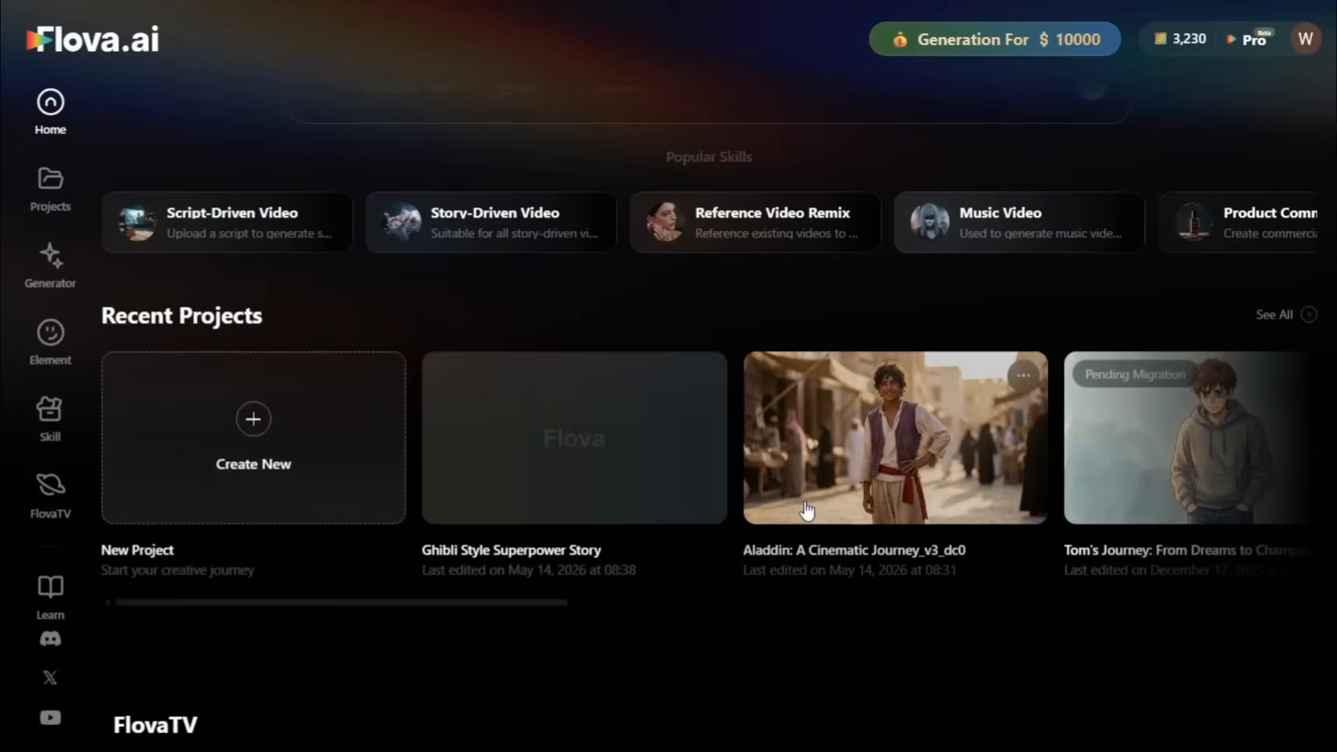
pyautogui.moveTo(203, 477)
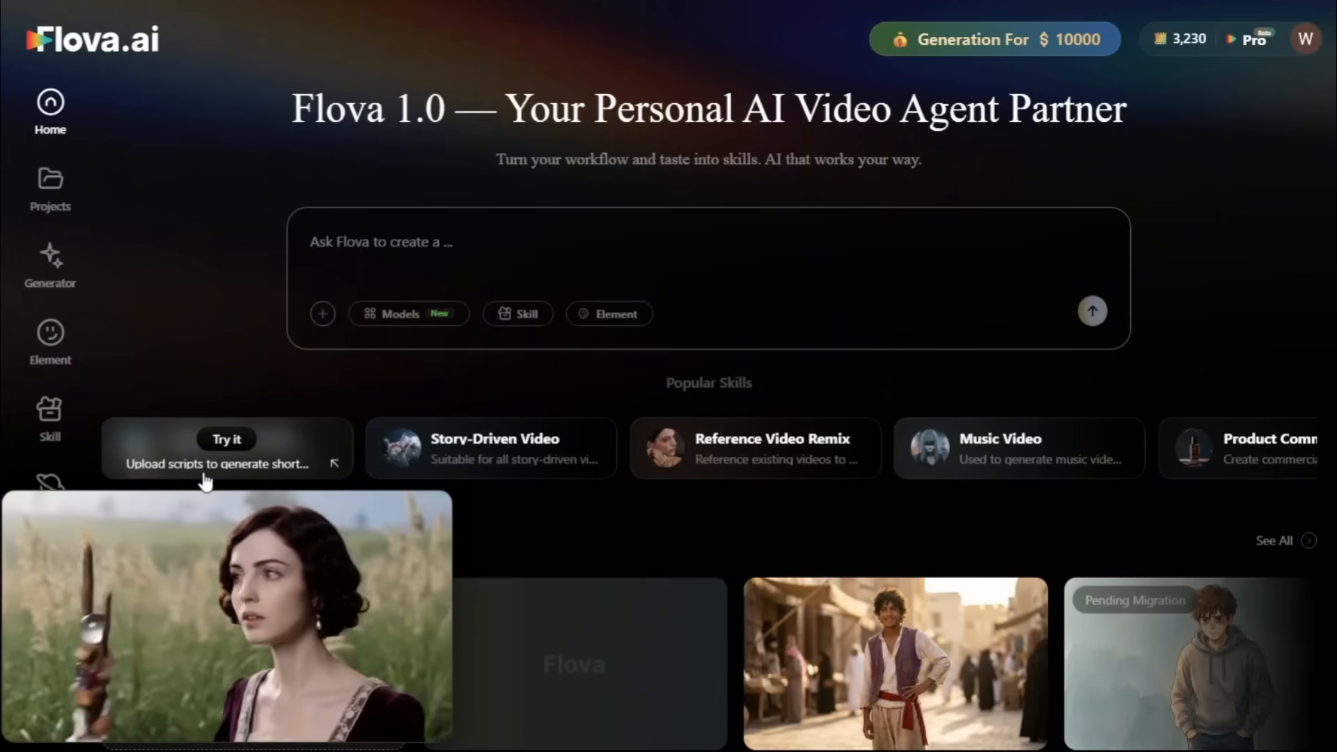
pyautogui.moveTo(557, 464)
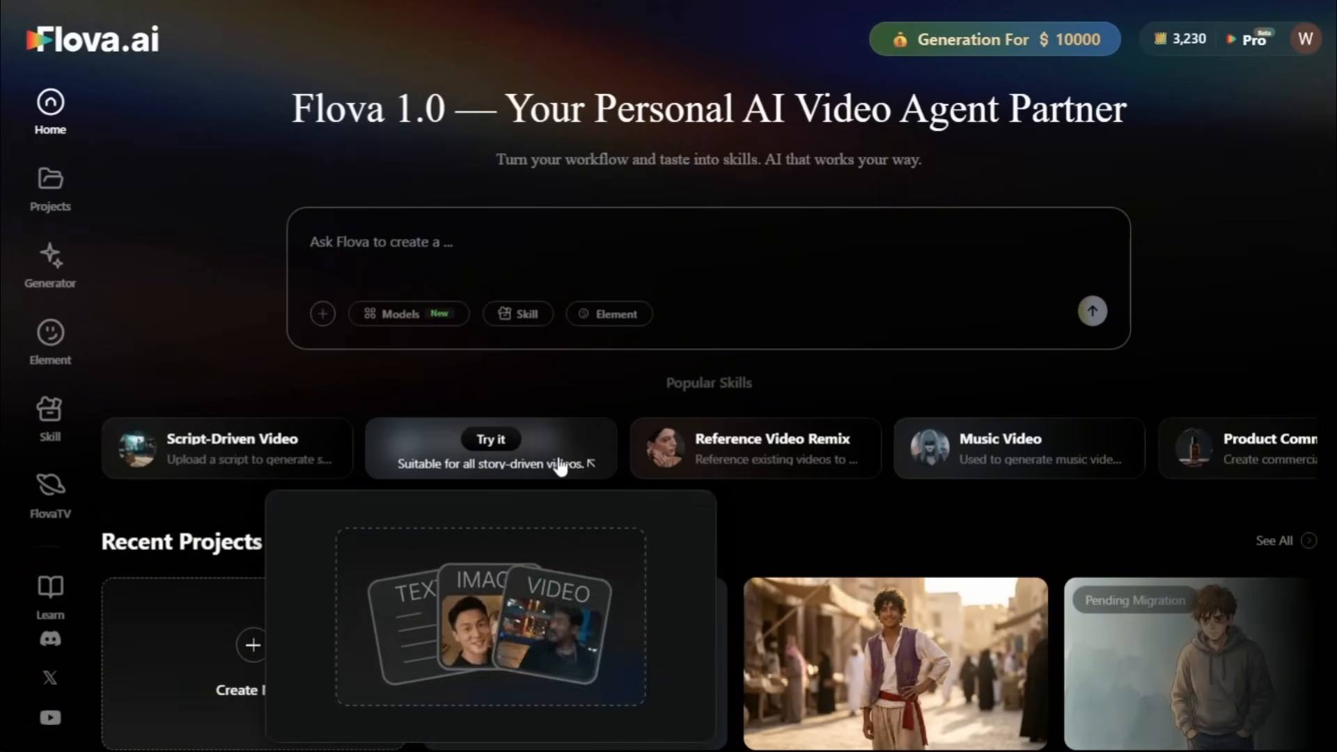
pyautogui.moveTo(810, 449)
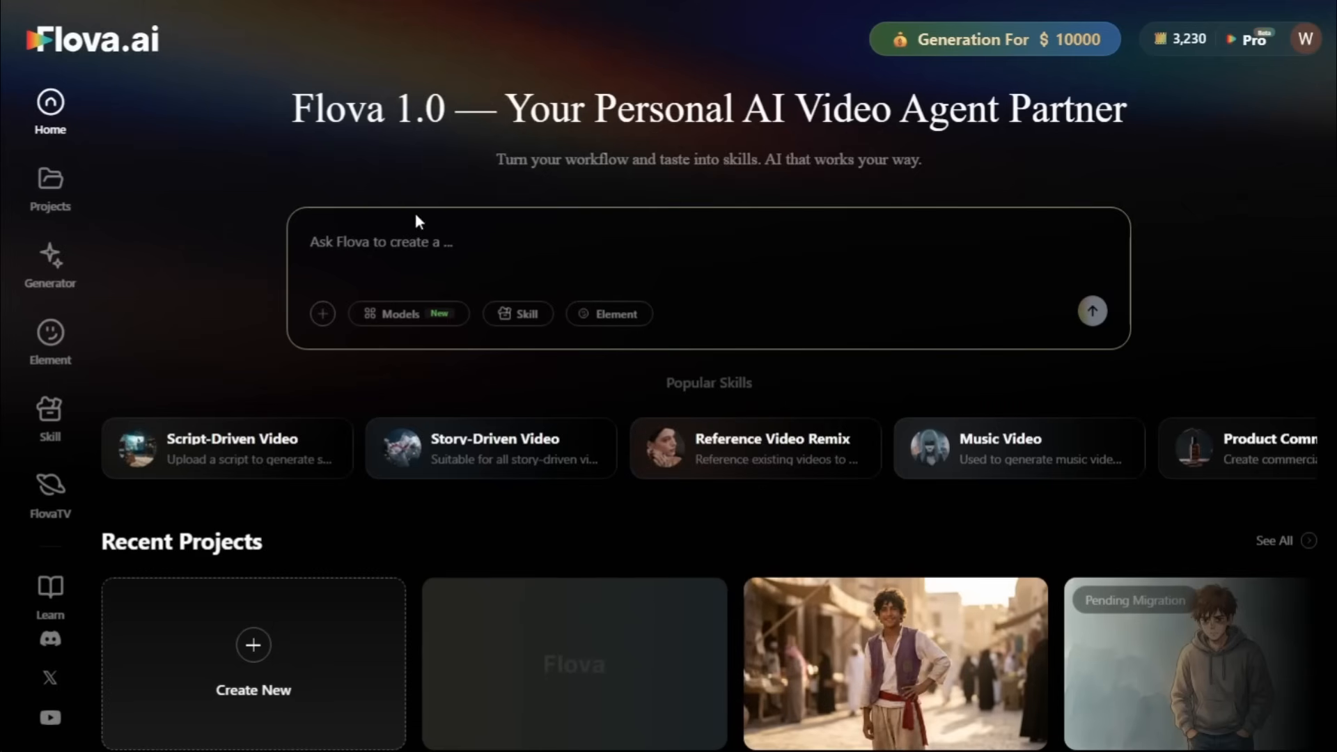
# Write the prompt "Create a story about a normal gy who trains to become a boxer, anime style"
pyautogui.click(472, 255)
pyautogui.write('Create a story about a normal gy who trains to become a boxer, anime style')
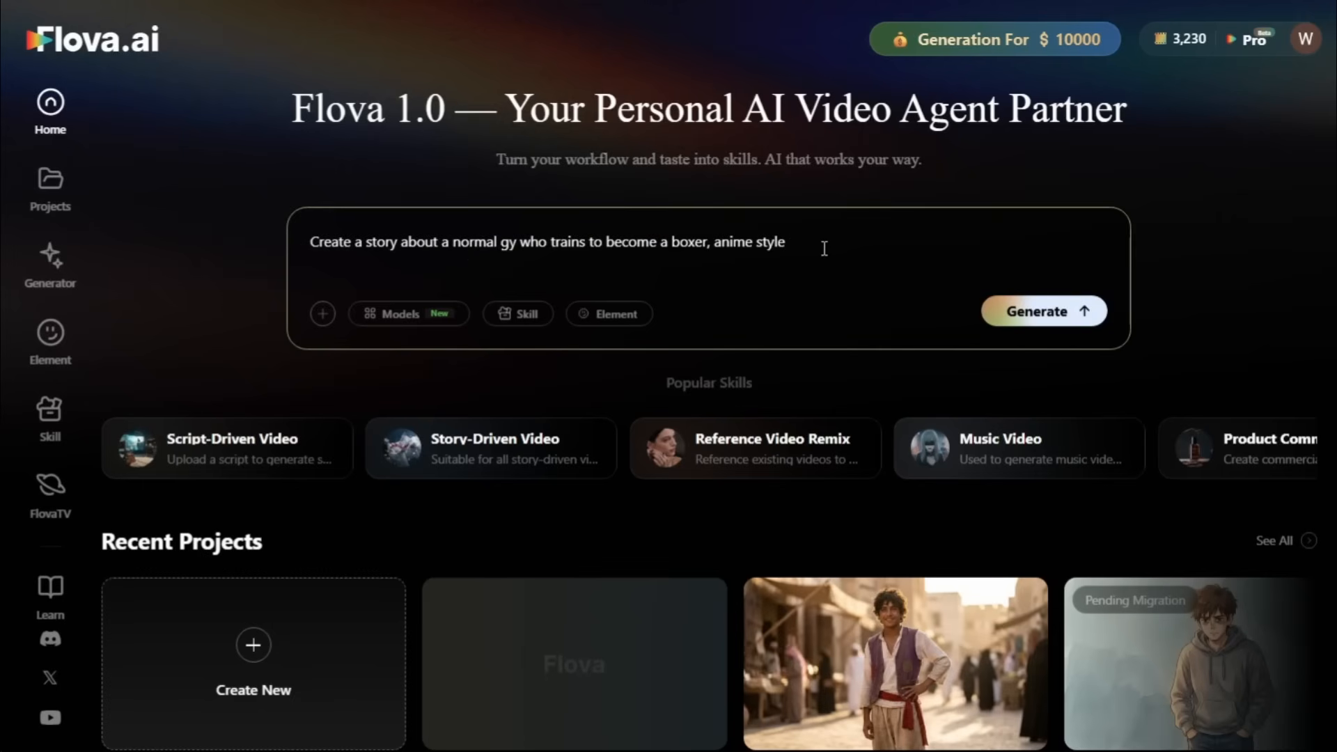
# Replace "anime style" in the prompt with the models GPT Image 2 for image and Seedance 2.0 - Fast for video
pyautogui.hotkey('ctrl', 'shift', 'Left')
pyautogui.hotkey('ctrl', 'shift', 'Left')
pyautogui.hotkey('shift', 'Left')
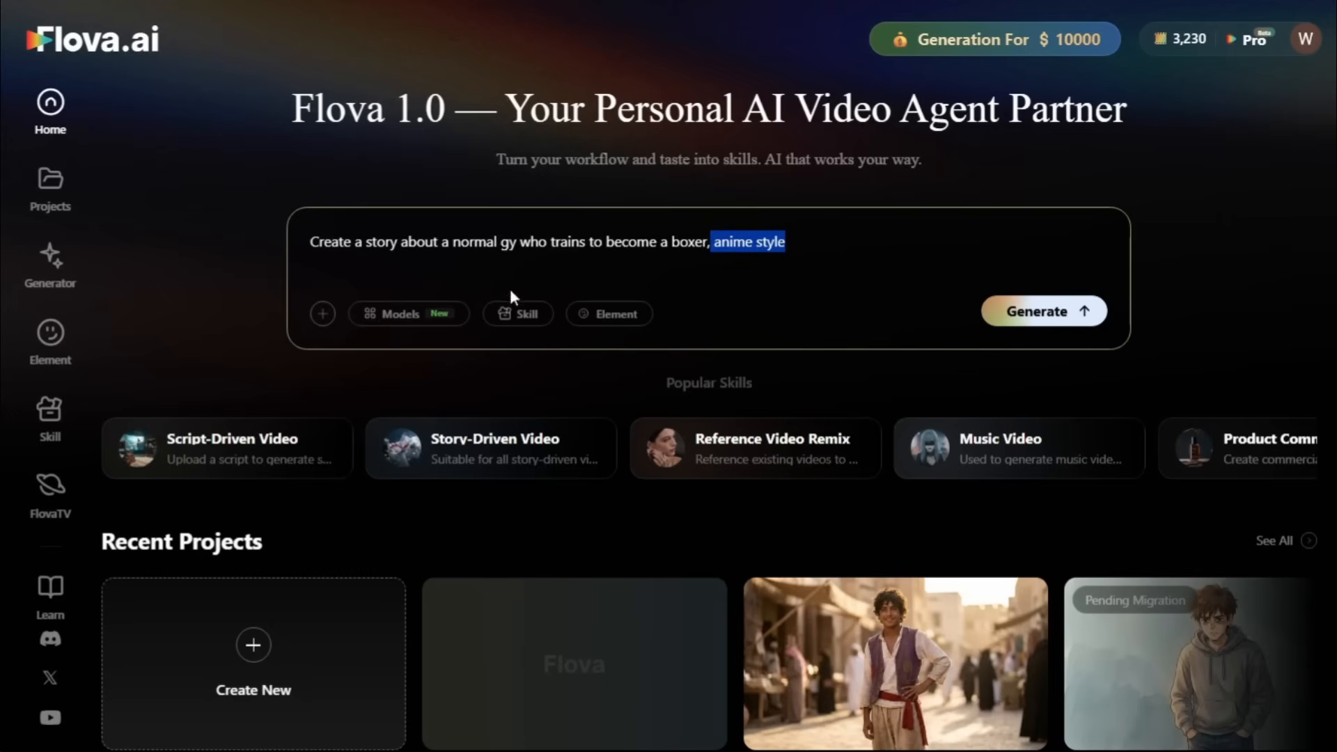
pyautogui.click(430, 315)
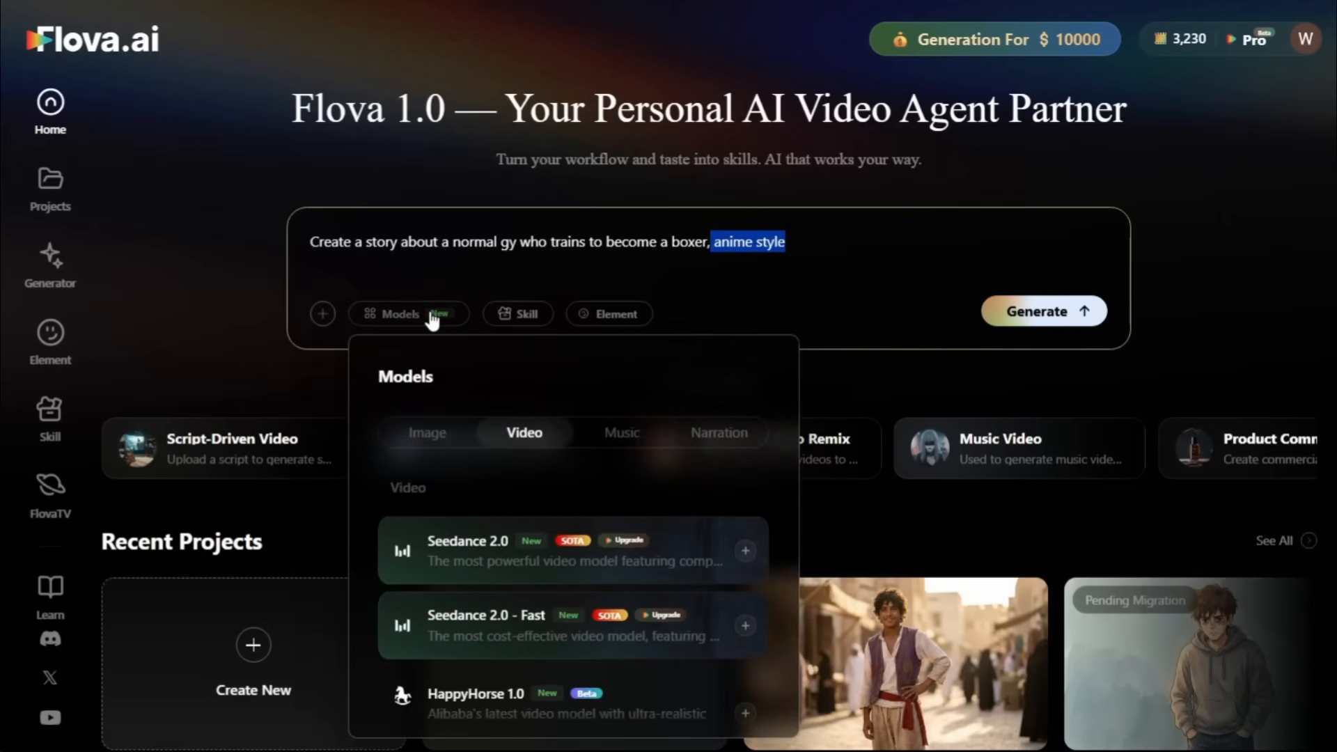
pyautogui.click(427, 434)
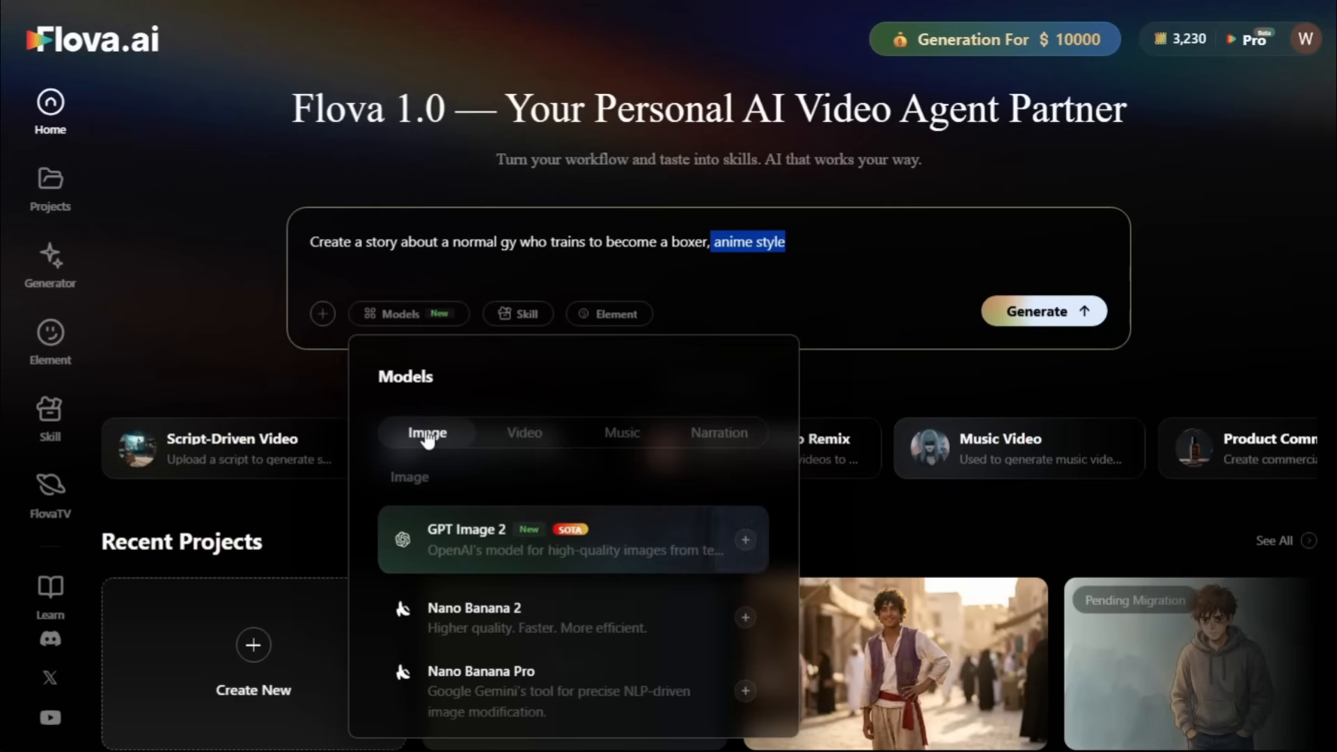
pyautogui.click(603, 551)
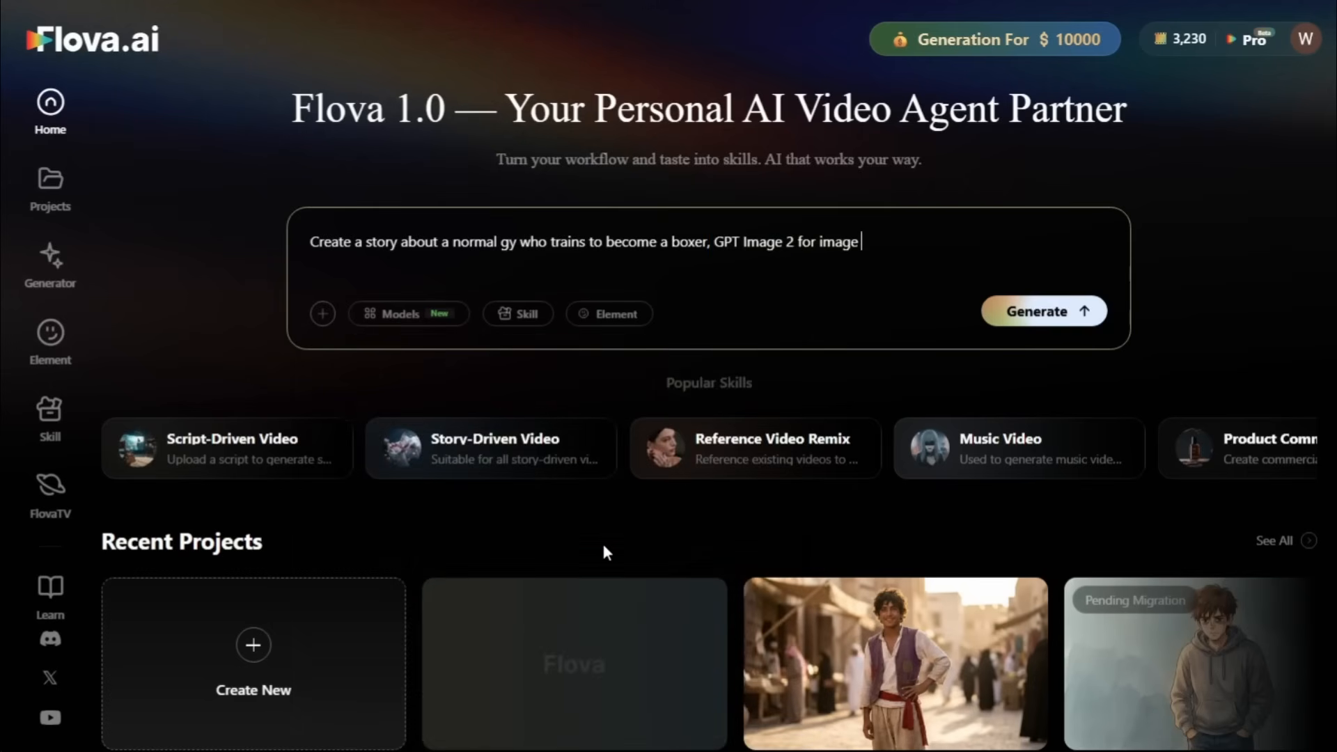
pyautogui.click(426, 317)
pyautogui.click(522, 432)
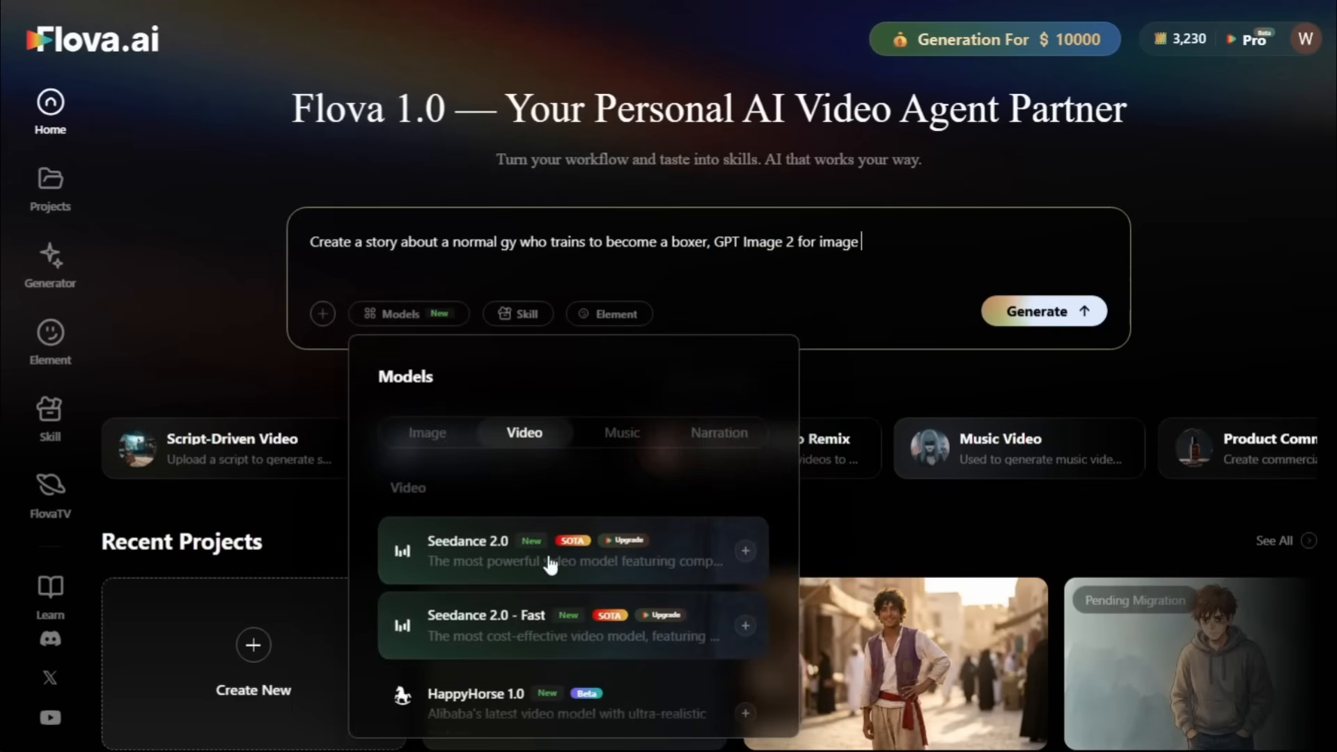
pyautogui.click(492, 620)
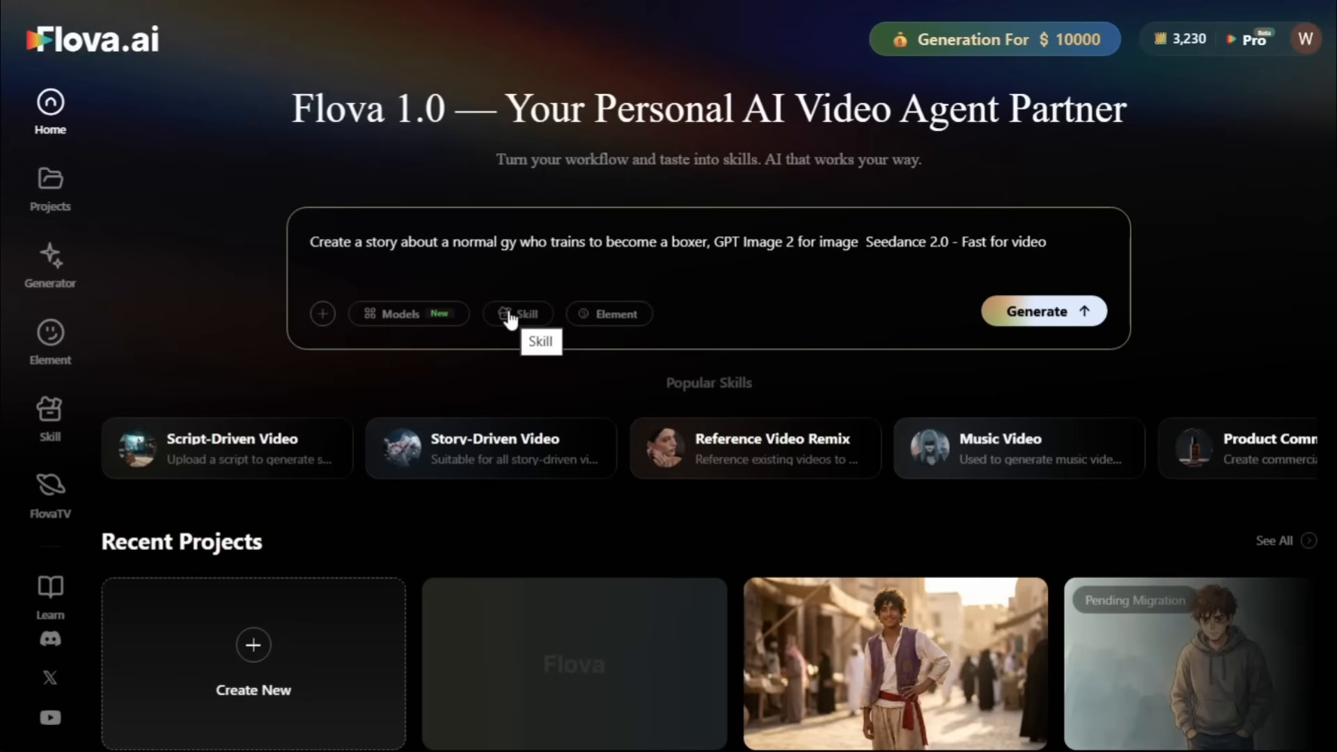
# Attach the young man's portrait as a reference image to the prompt and start the generation
pyautogui.click(591, 320)
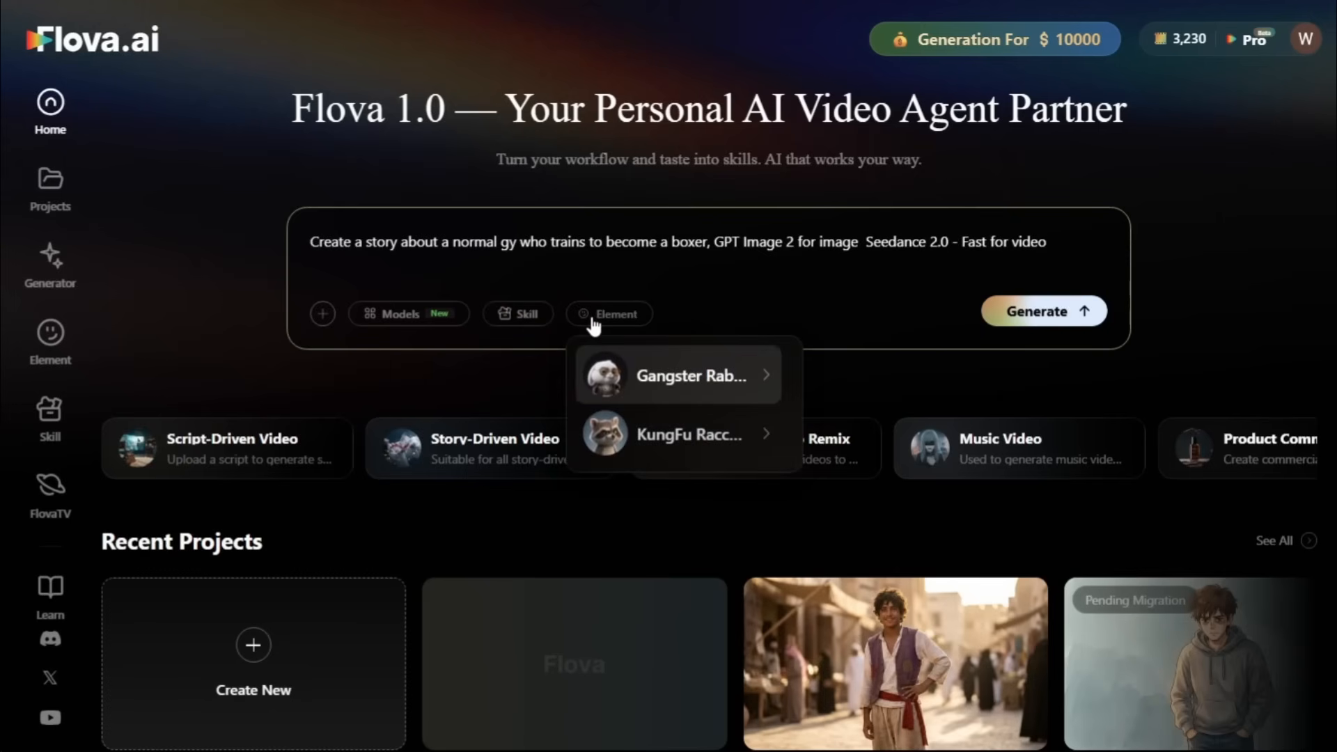
pyautogui.click(322, 315)
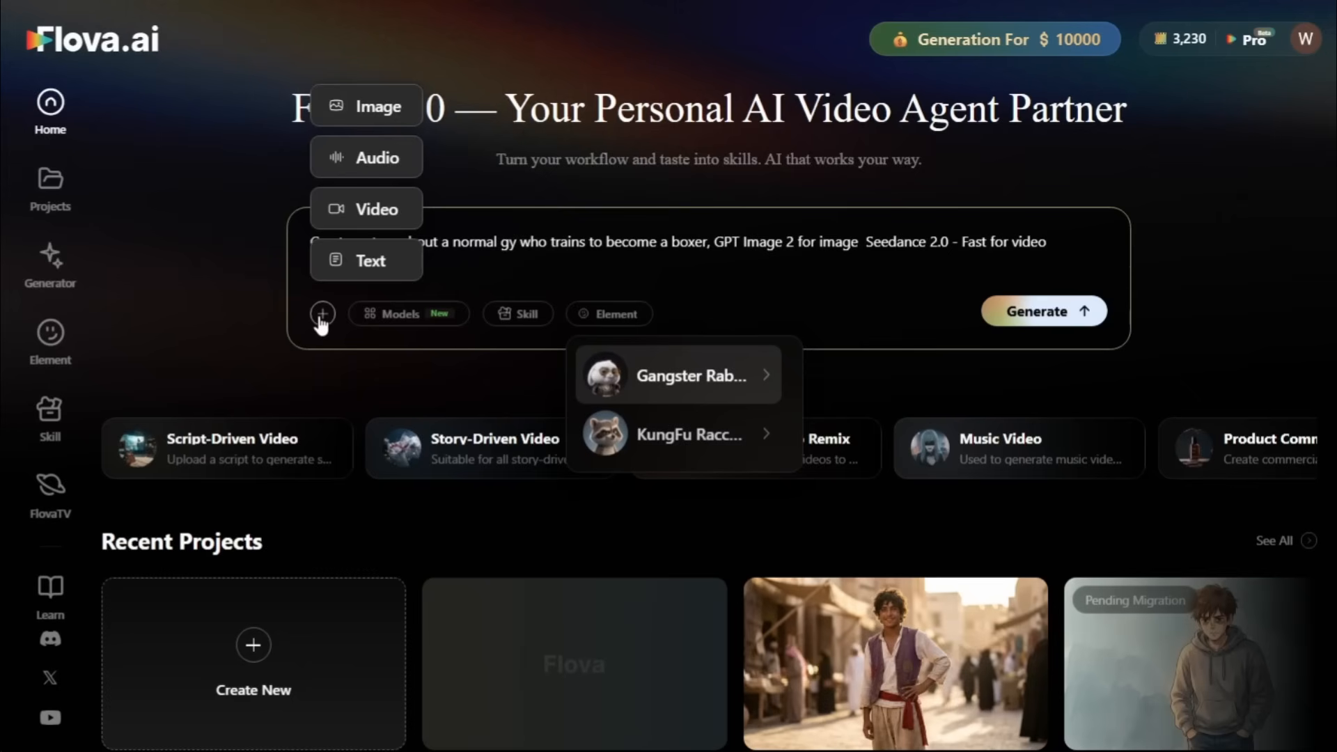
pyautogui.click(361, 109)
pyautogui.moveTo(410, 269)
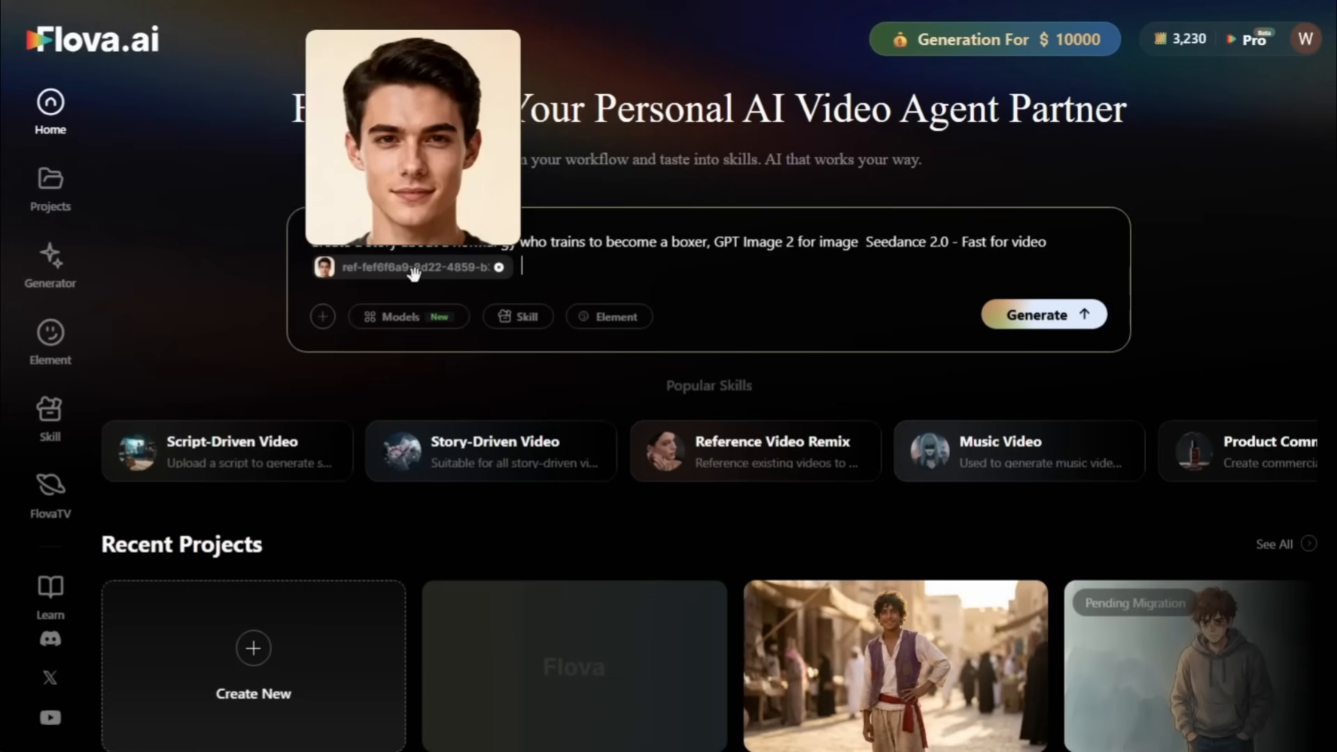
pyautogui.click(1038, 323)
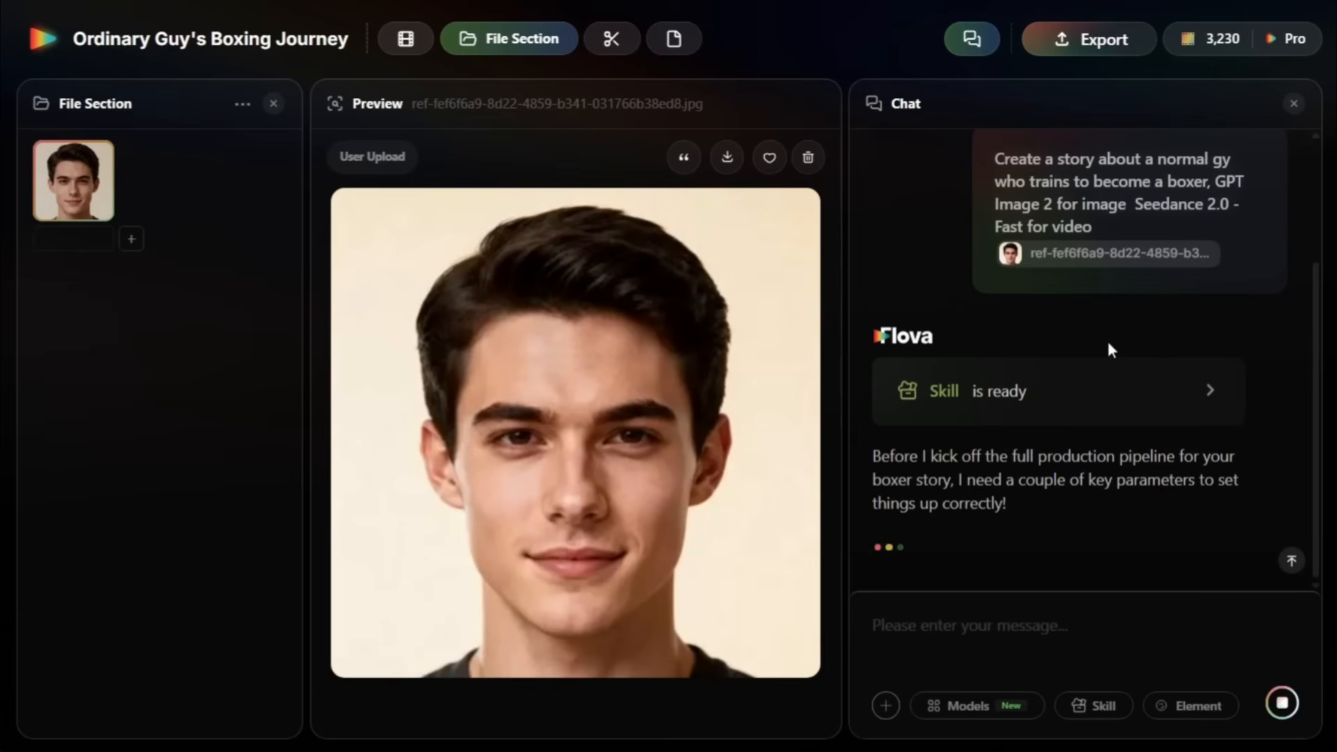
# Open the prepared skill document and read through its planning, storyboard and prompt-writing instructions
pyautogui.click(1195, 406)
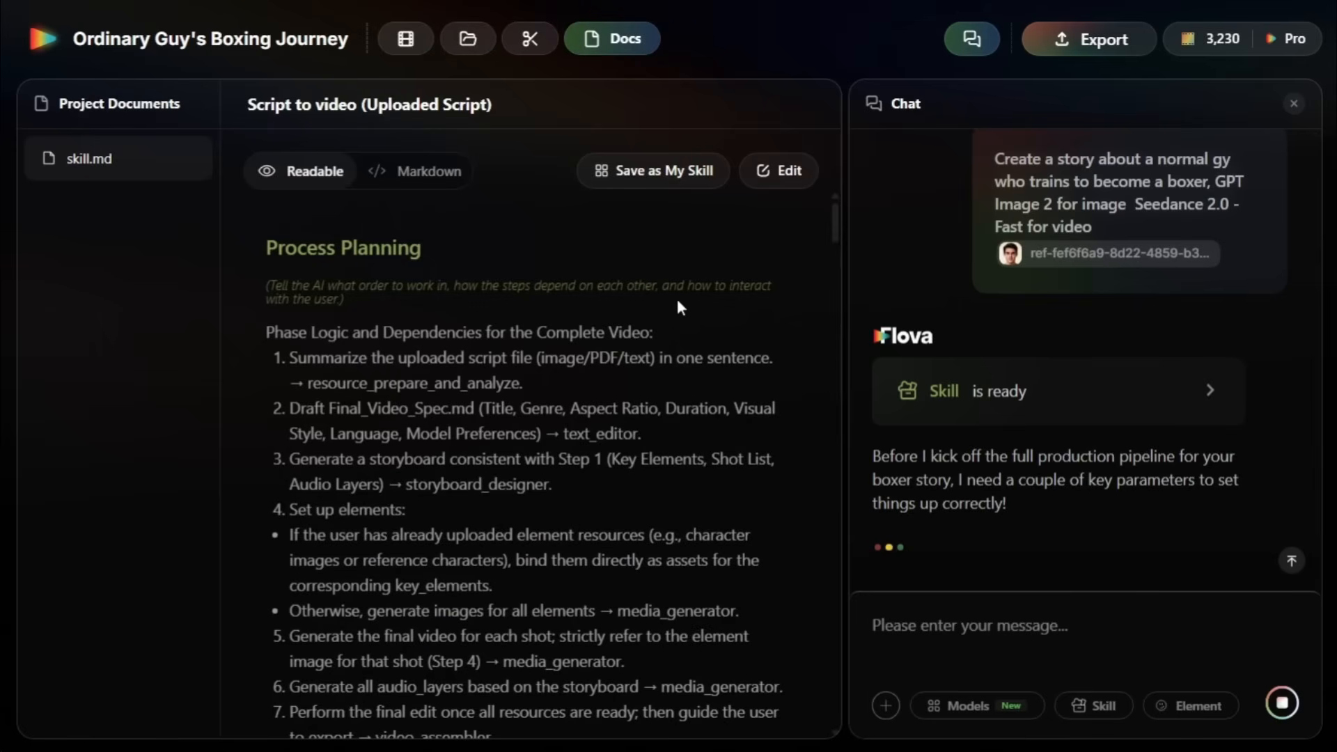
pyautogui.scroll(-5, 675, 309)
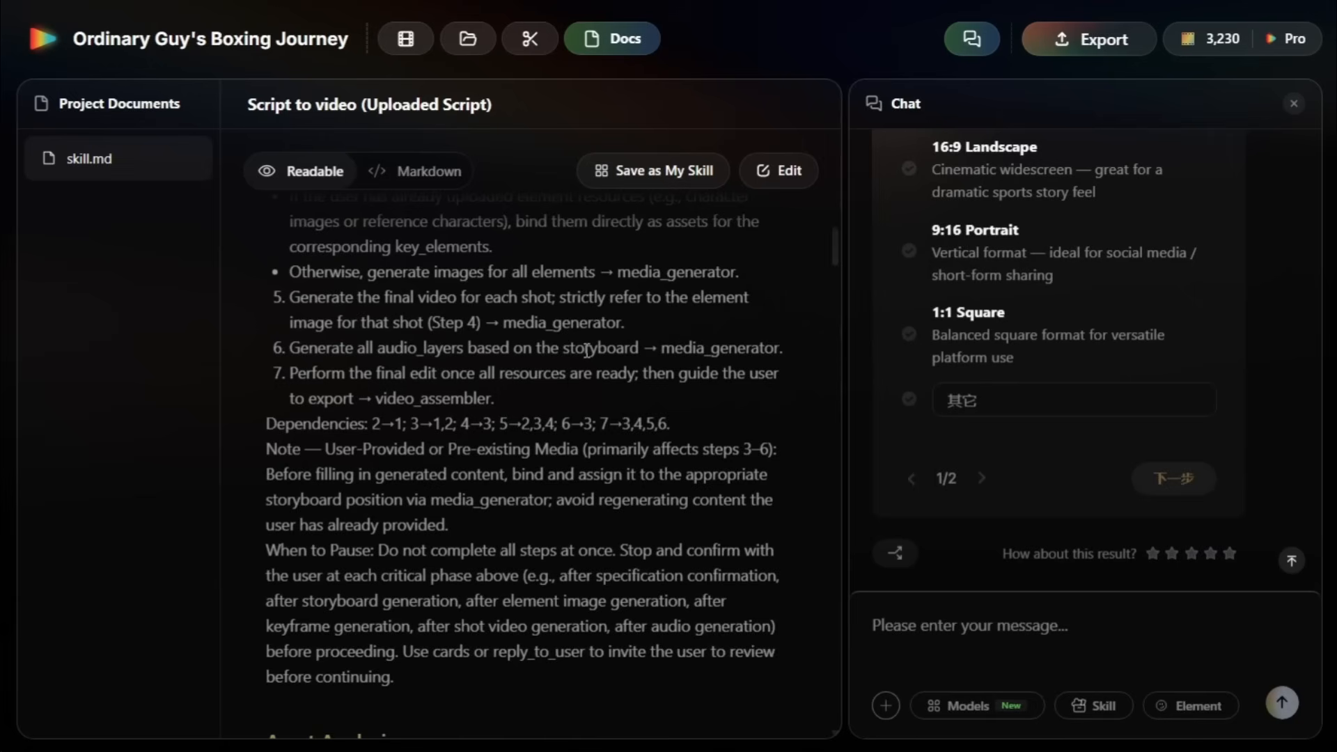
pyautogui.scroll(-6, 586, 350)
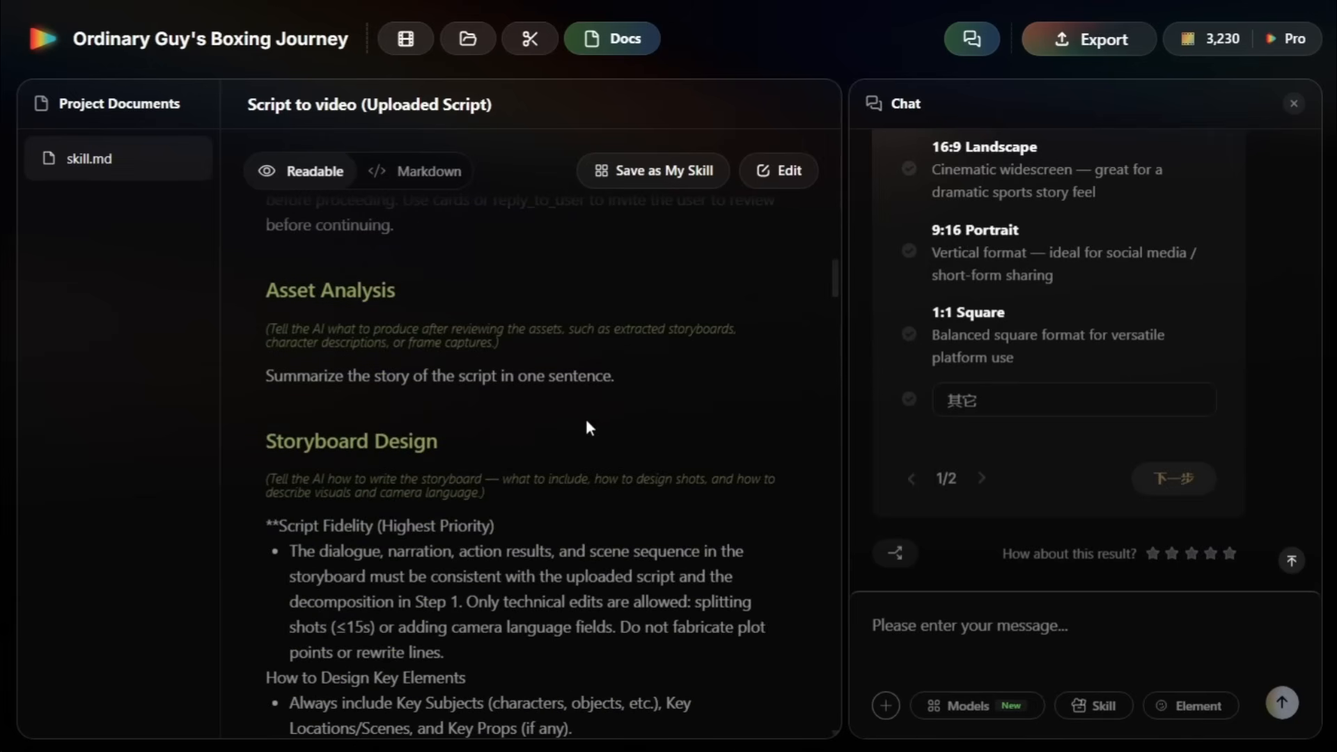
pyautogui.scroll(-6, 511, 436)
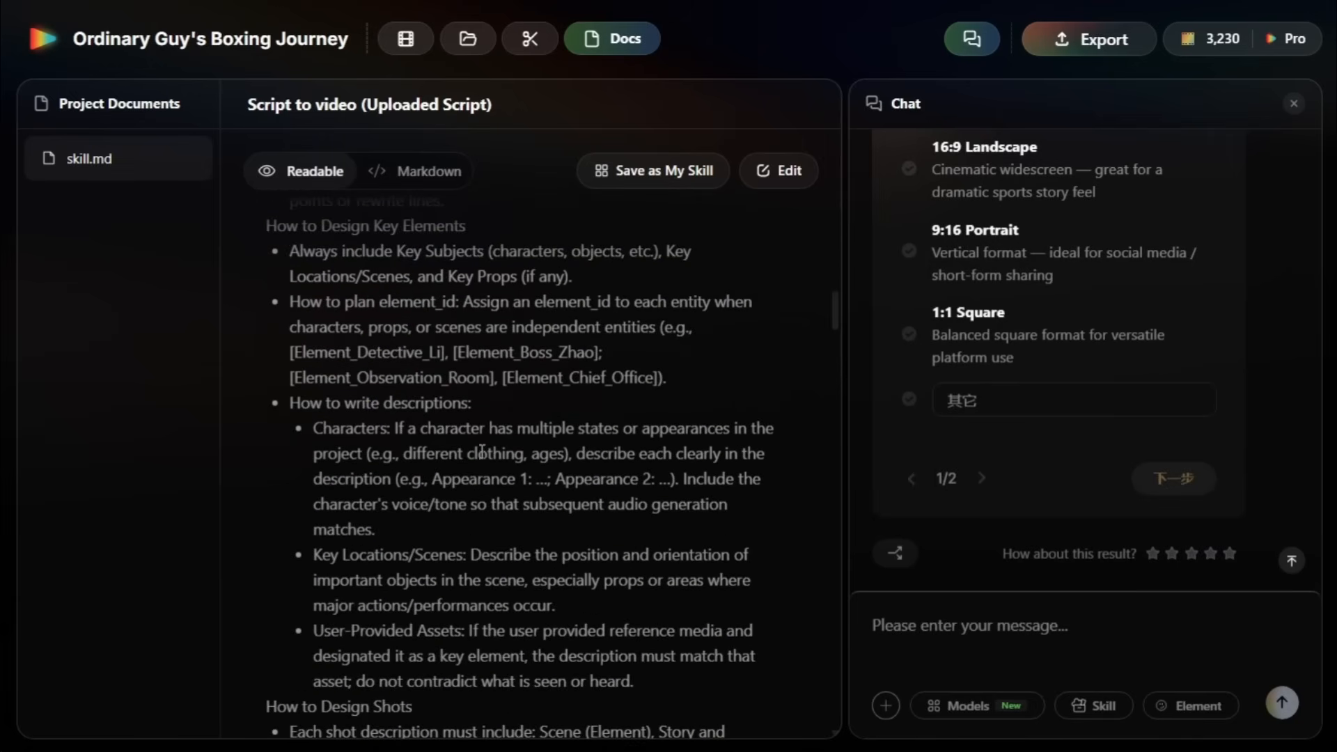
pyautogui.scroll(-12, 482, 452)
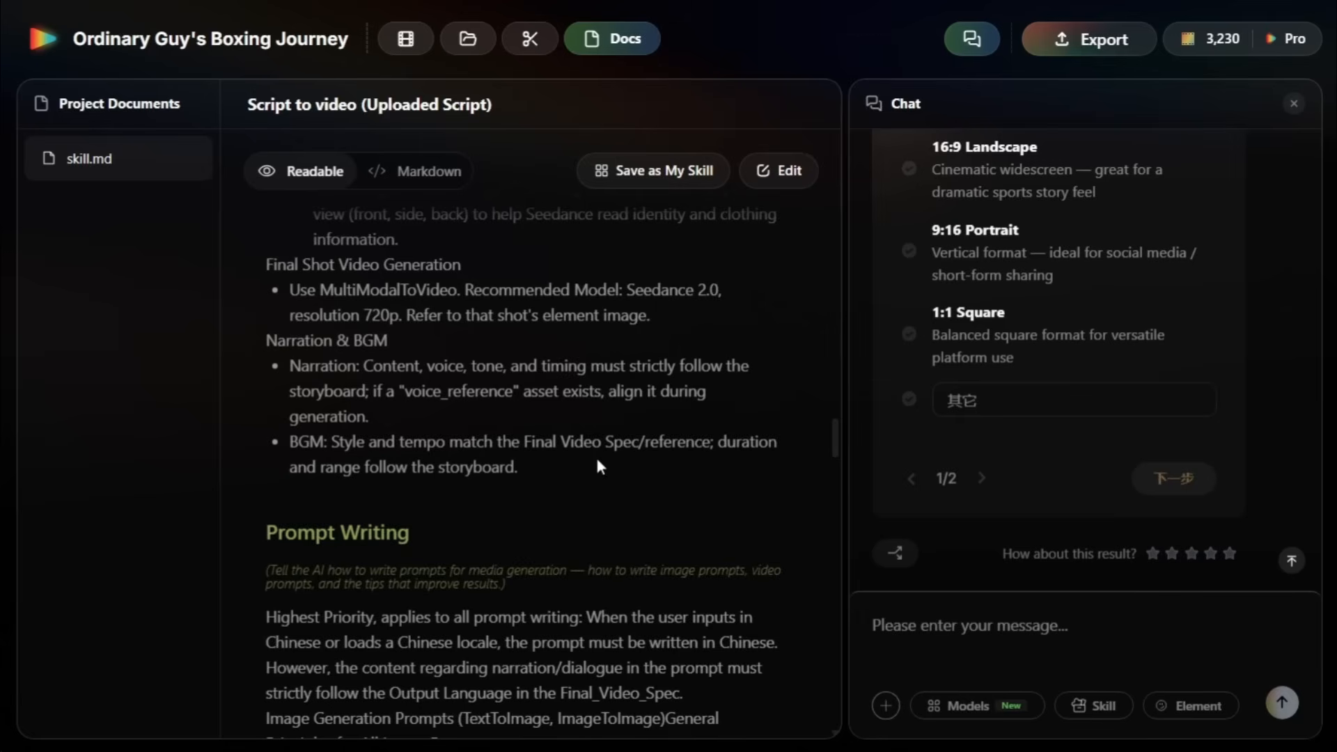
pyautogui.scroll(-20, 600, 466)
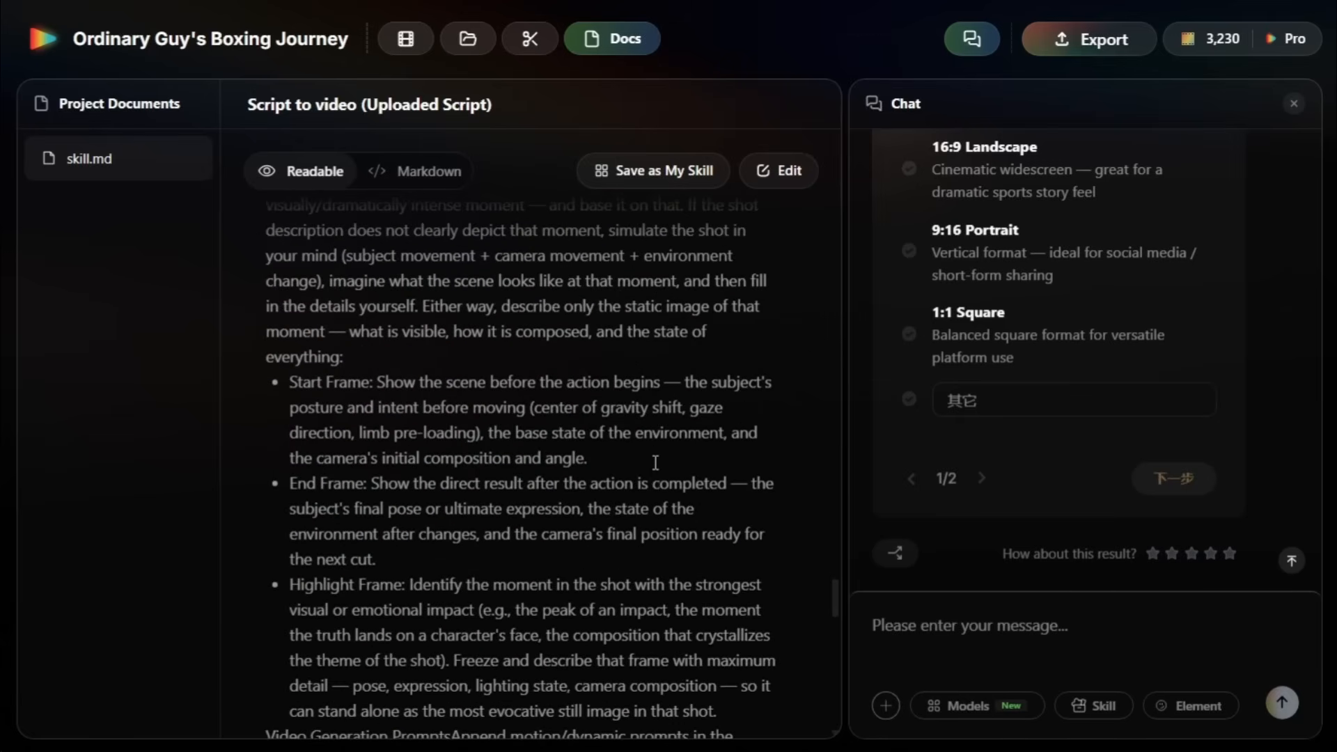
pyautogui.scroll(-10, 654, 462)
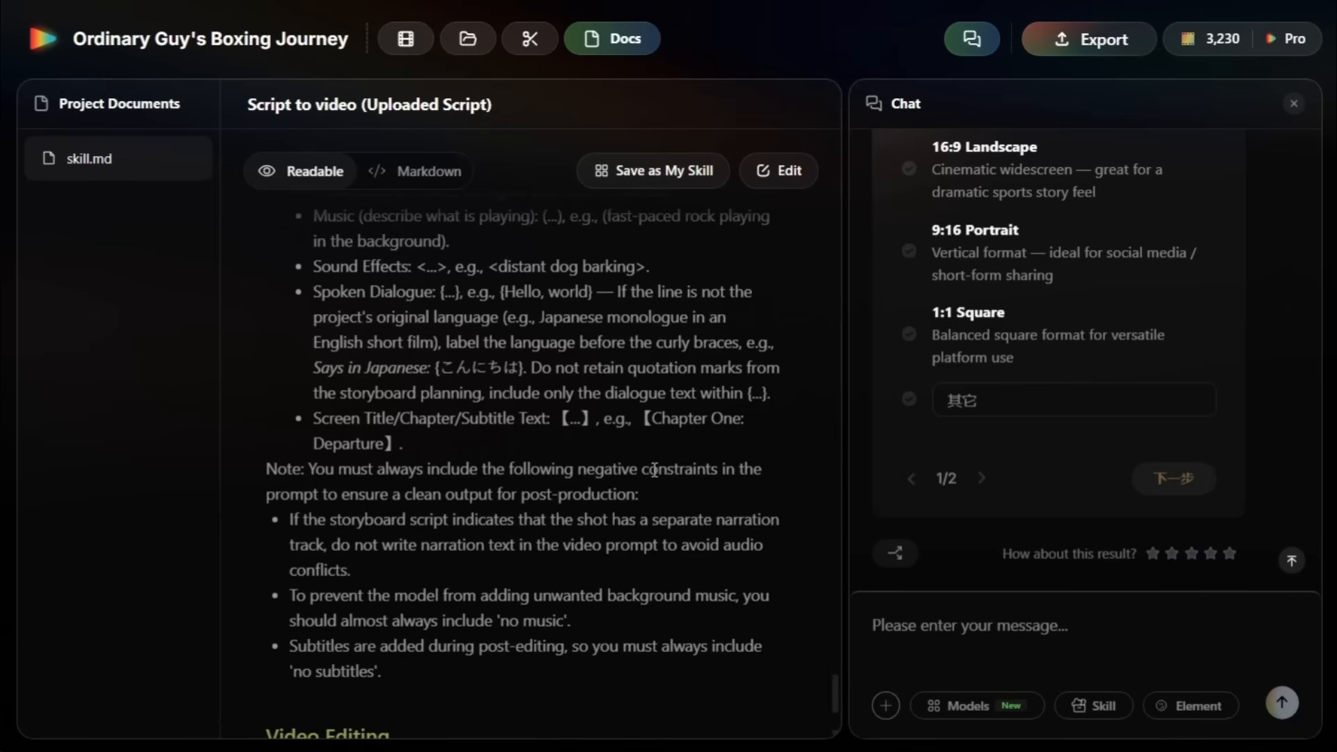
# Answer the setup questions with 16:9 Landscape as aspect ratio and around 30 seconds as video length, and submit them
pyautogui.scroll(3, 1098, 346)
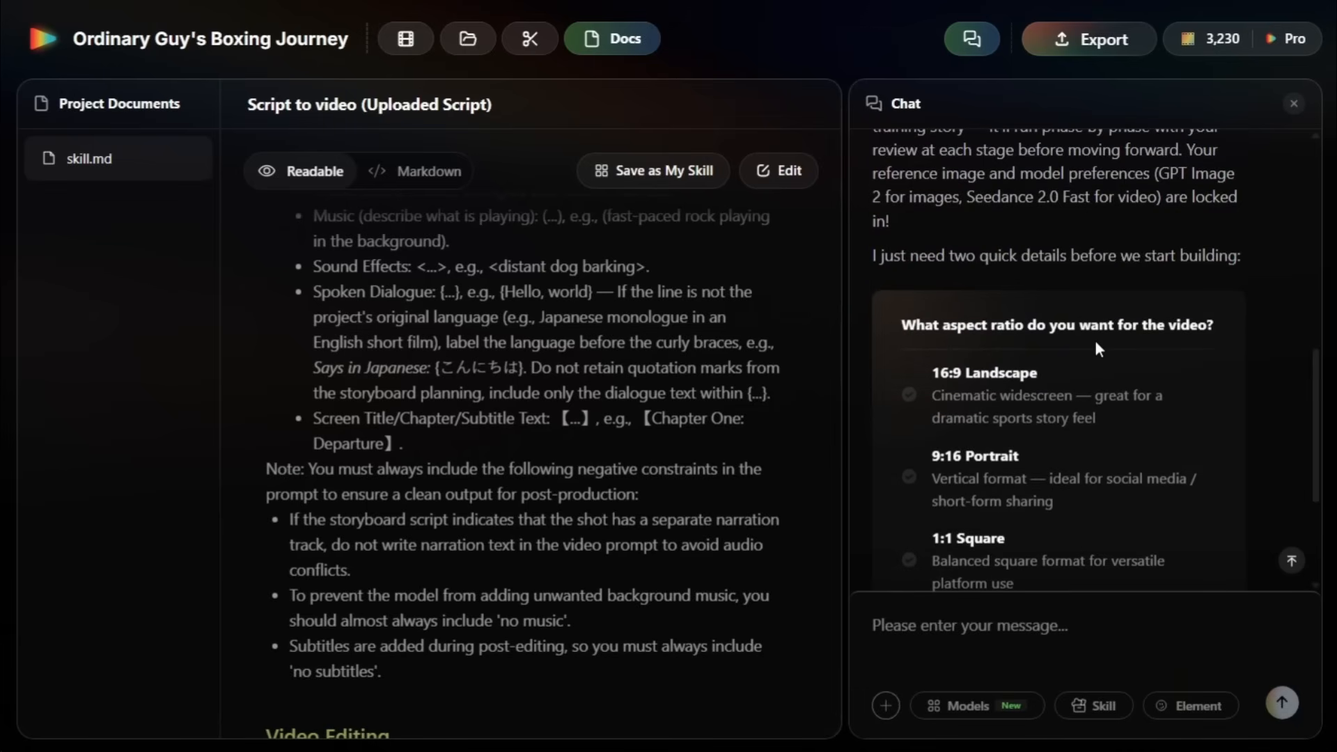
pyautogui.scroll(-2, 1094, 340)
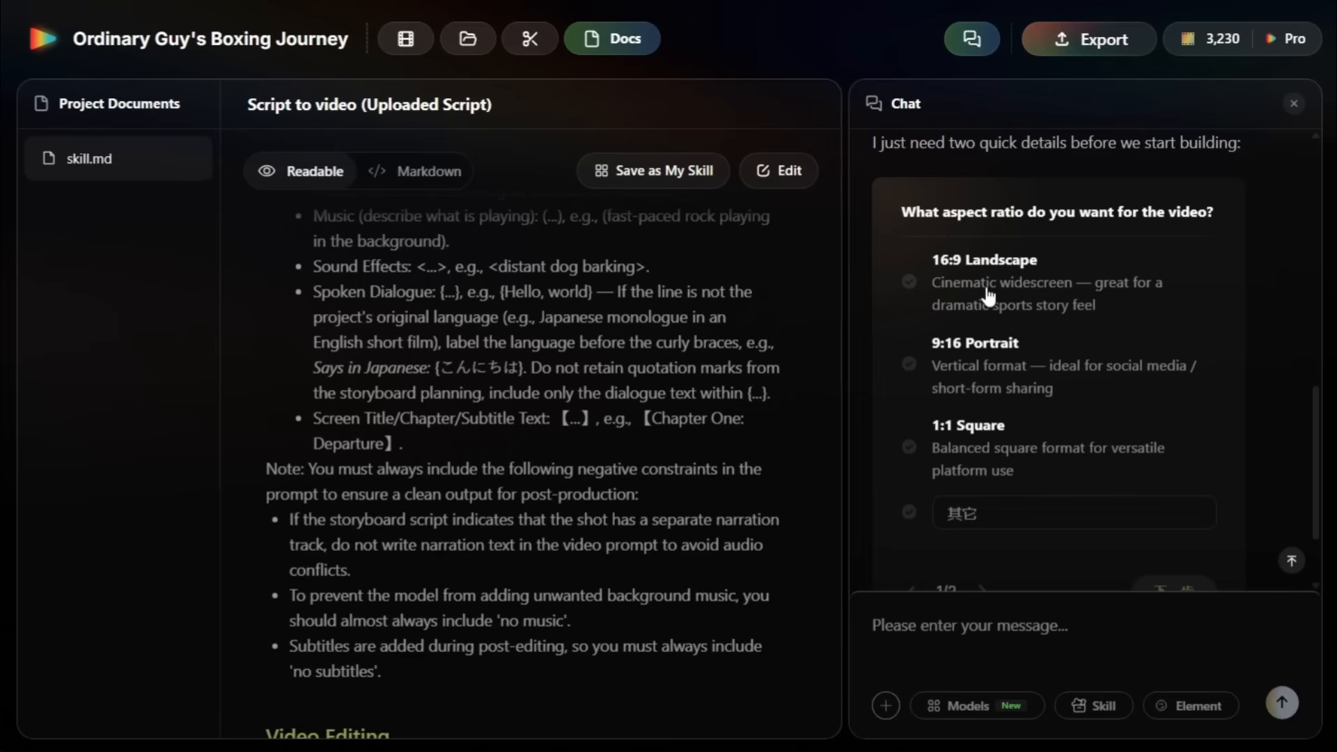
pyautogui.click(1004, 275)
pyautogui.scroll(-2, 1075, 379)
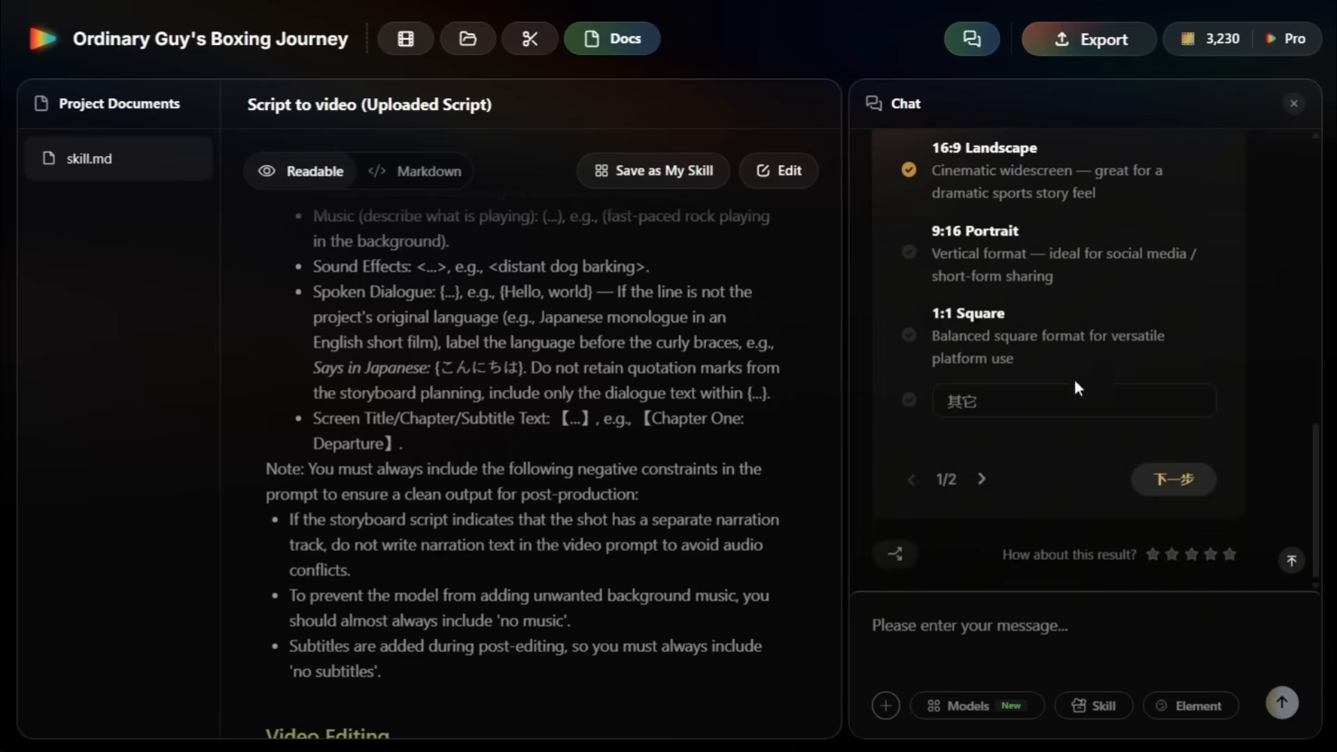
pyautogui.click(982, 485)
pyautogui.scroll(2, 1066, 404)
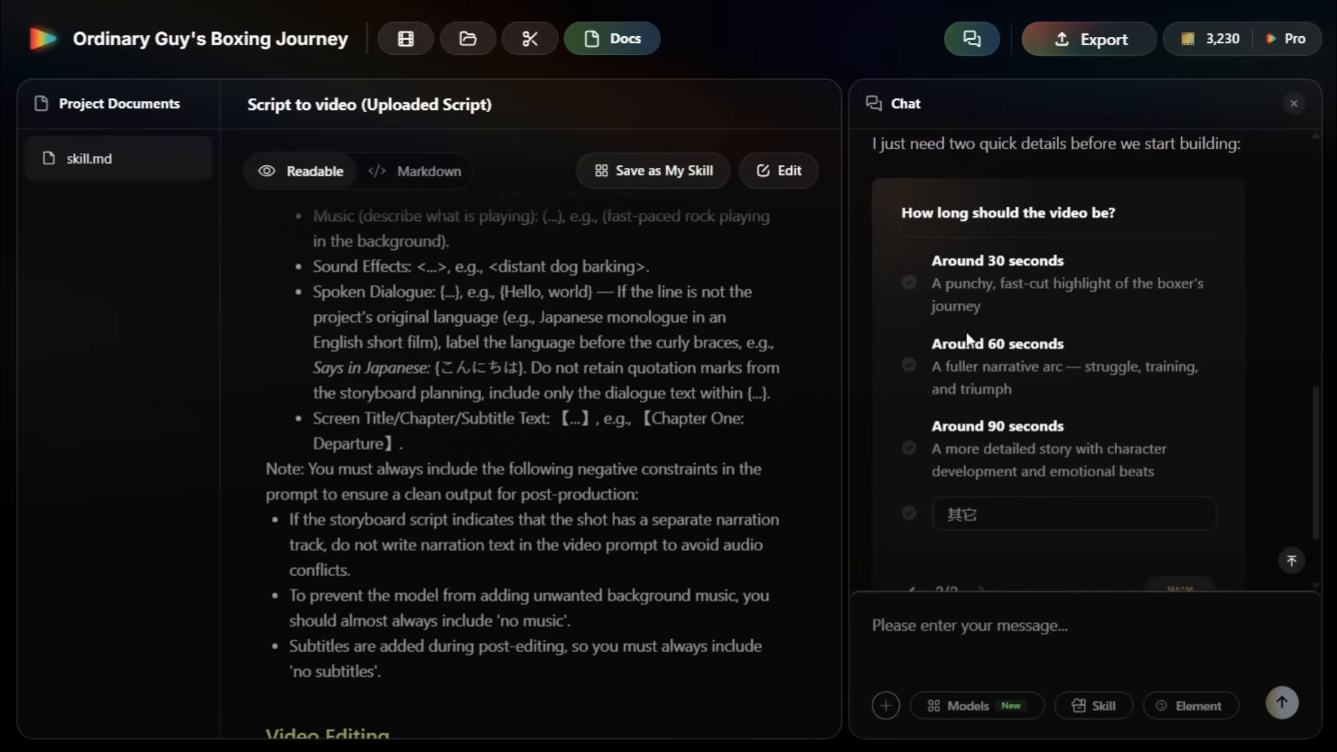
pyautogui.click(1024, 298)
pyautogui.scroll(-2, 1114, 431)
pyautogui.click(1177, 486)
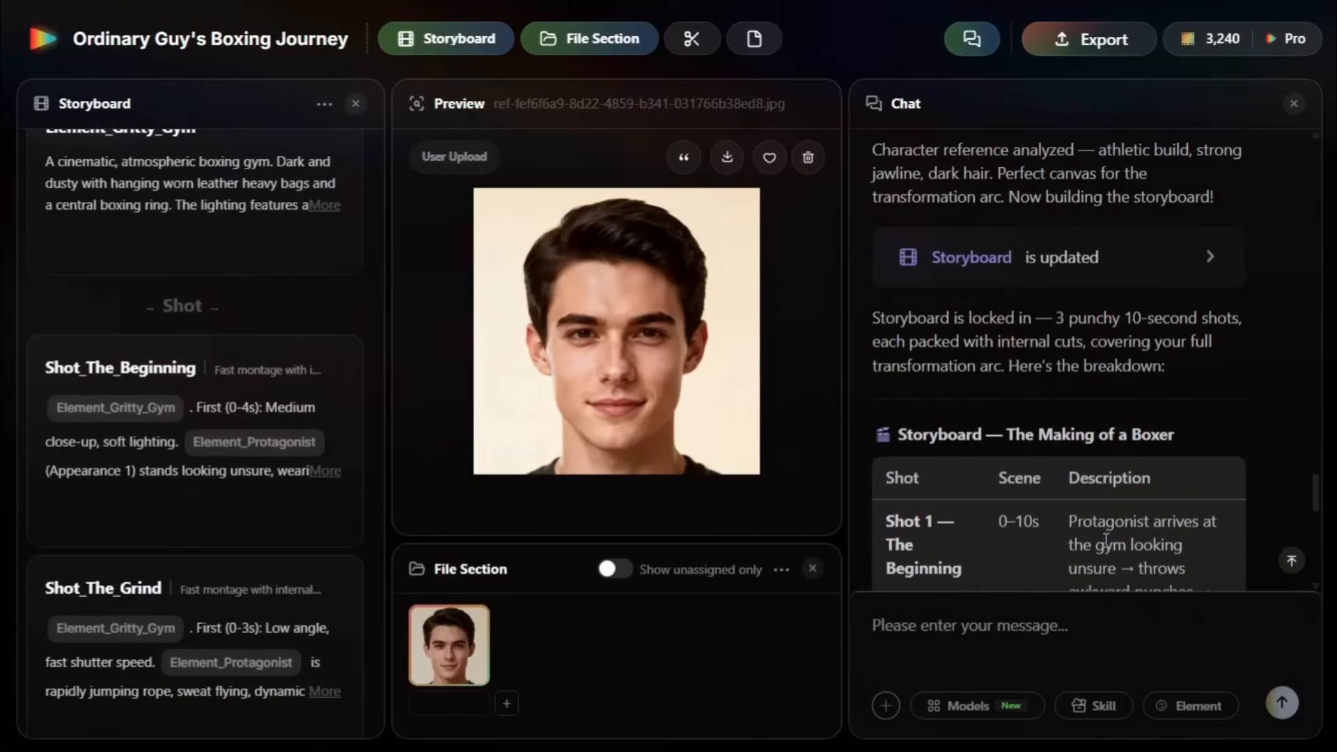
# Review the storyboard breakdown in the chat and the key elements and shots in the storyboard
pyautogui.scroll(-3, 1168, 319)
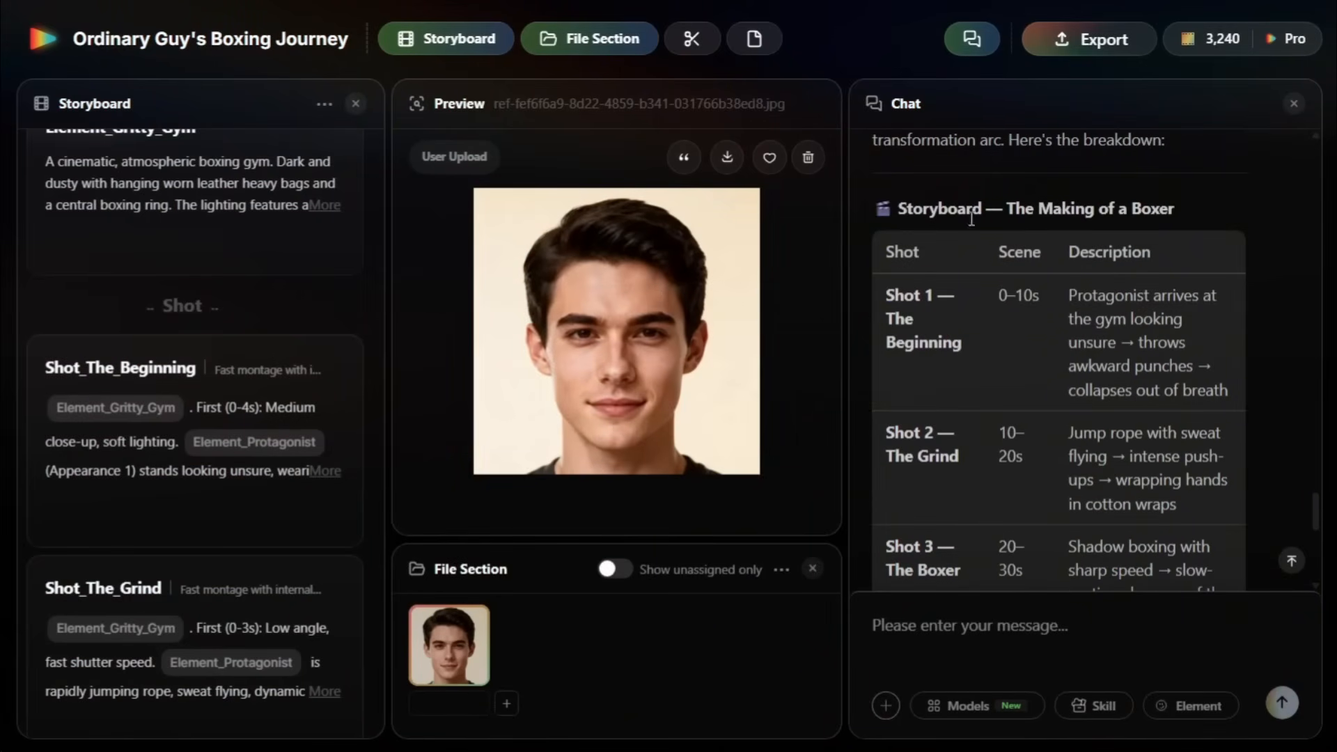
pyautogui.scroll(-5, 961, 320)
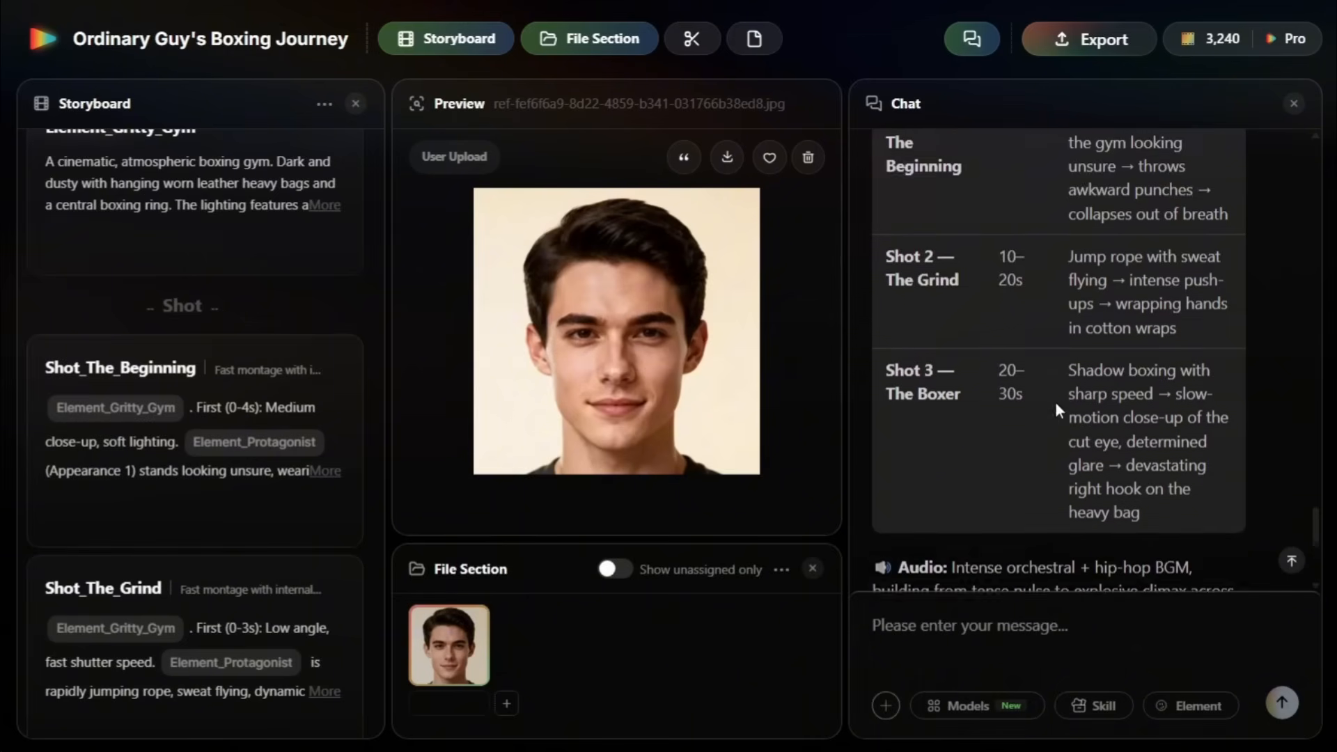
pyautogui.scroll(-2, 1092, 421)
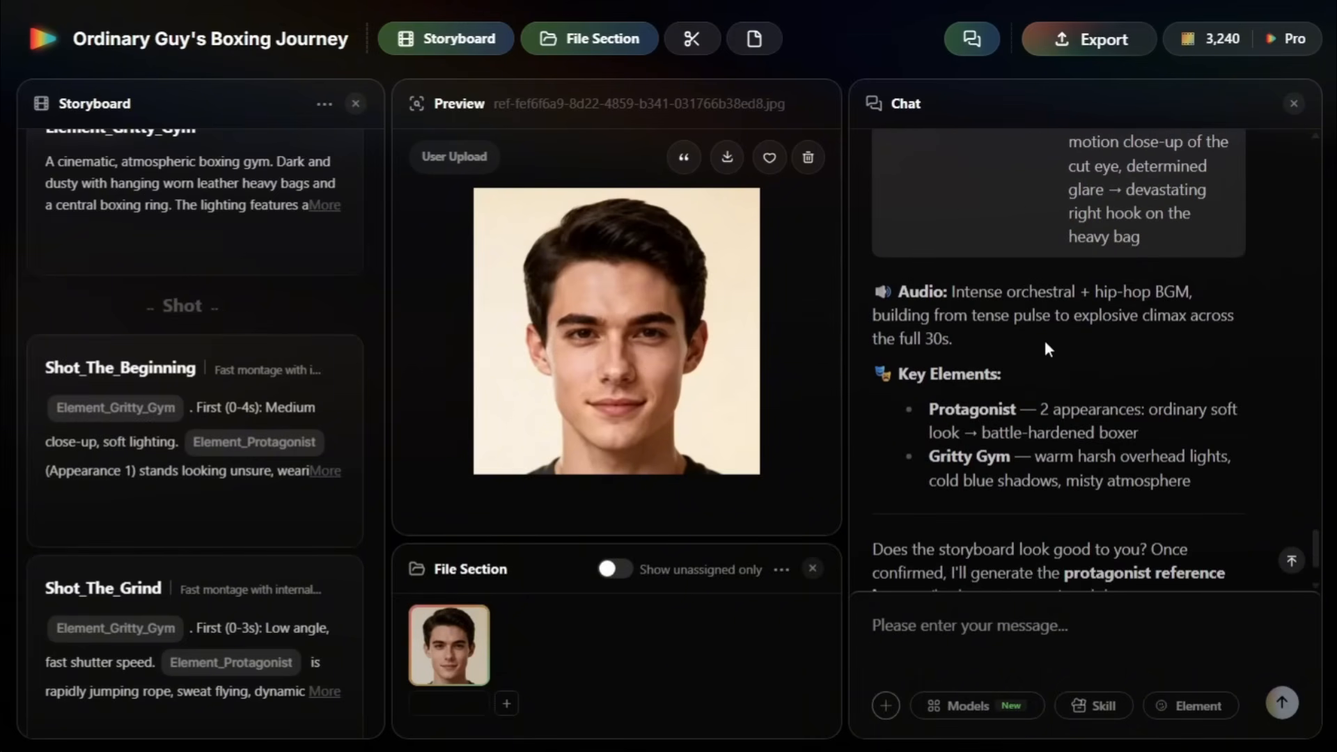
pyautogui.scroll(-2, 1073, 334)
pyautogui.scroll(5, 101, 217)
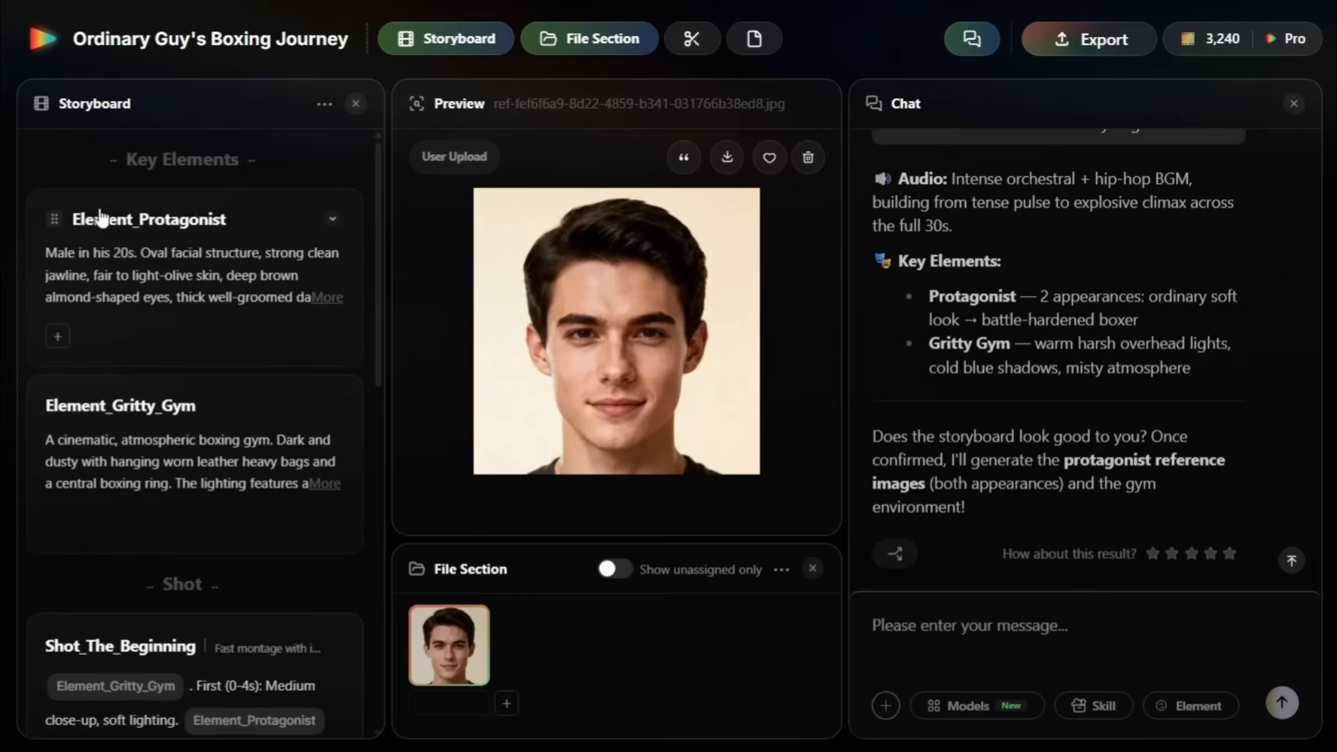
pyautogui.click(55, 220)
pyautogui.click(243, 303)
pyautogui.scroll(-2, 191, 281)
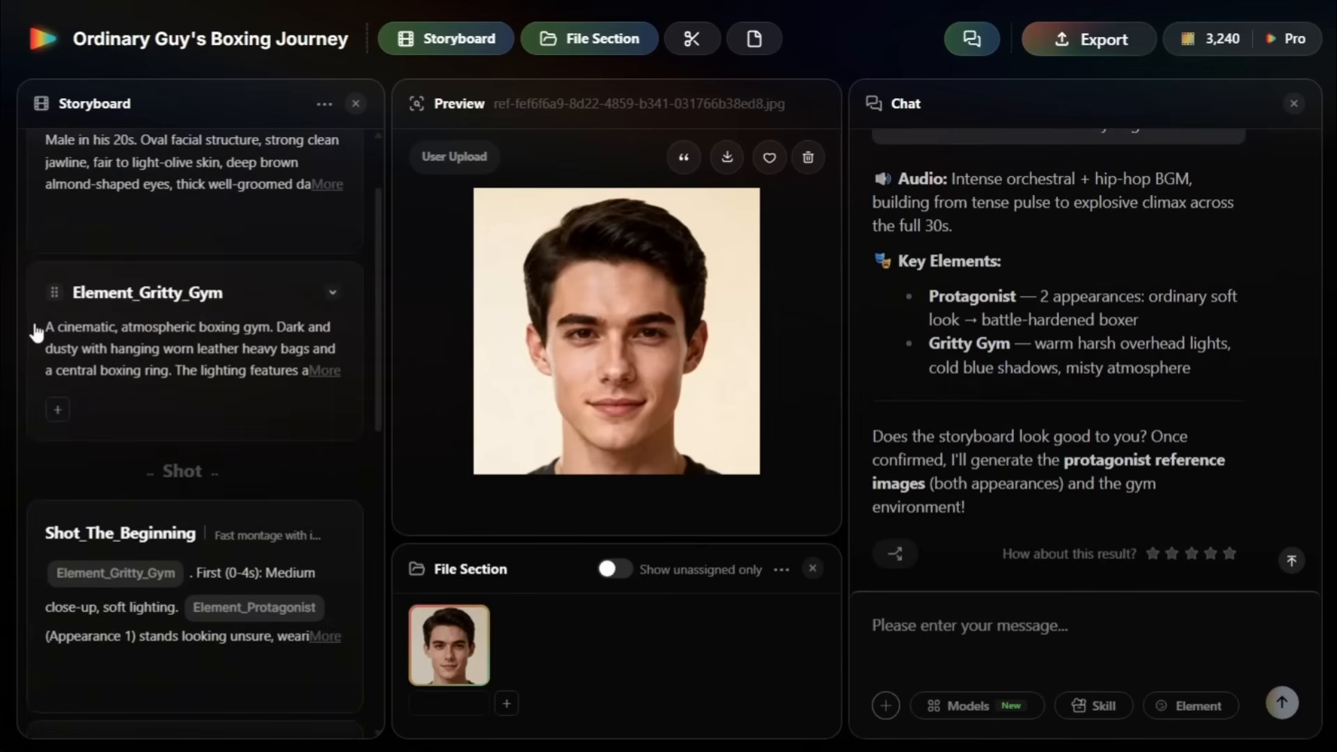
pyautogui.scroll(-4, 190, 327)
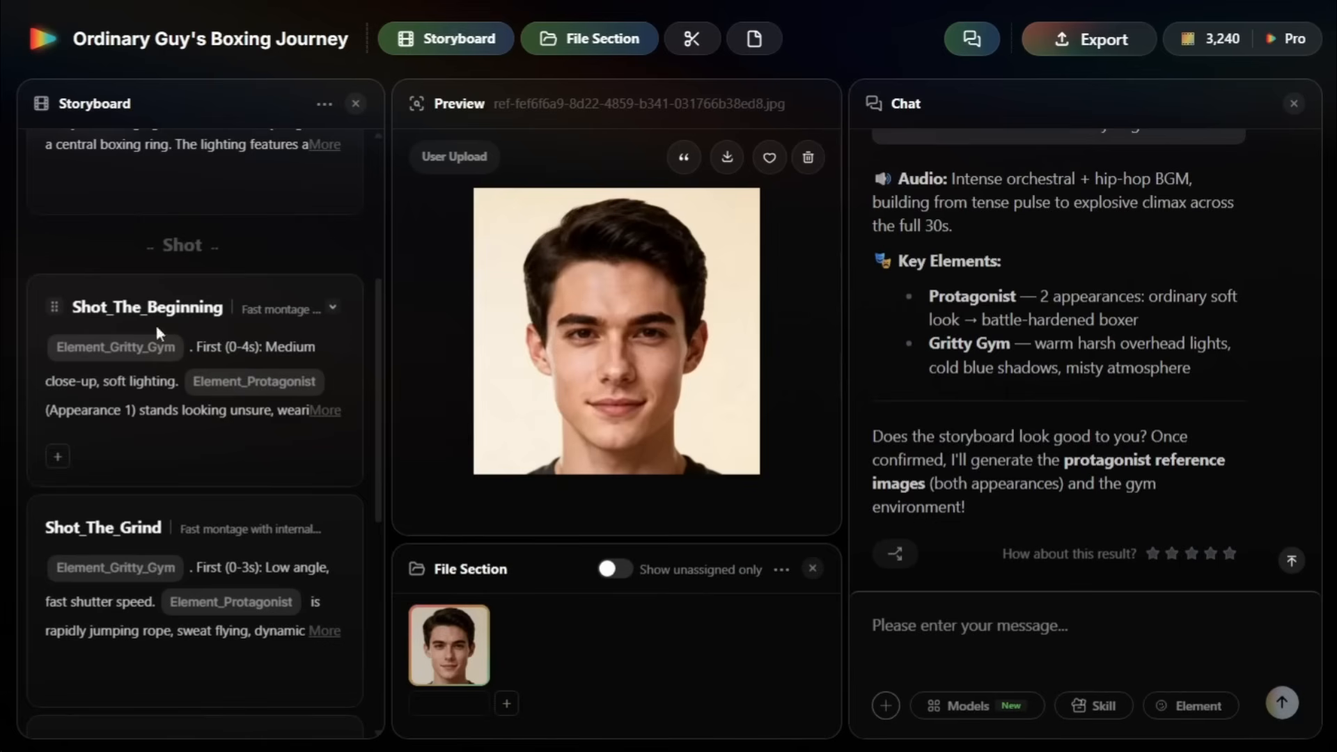
# Review the remaining shots and music in the storyboard and approve it by sending "proceed" in the chat
pyautogui.scroll(-9, 172, 445)
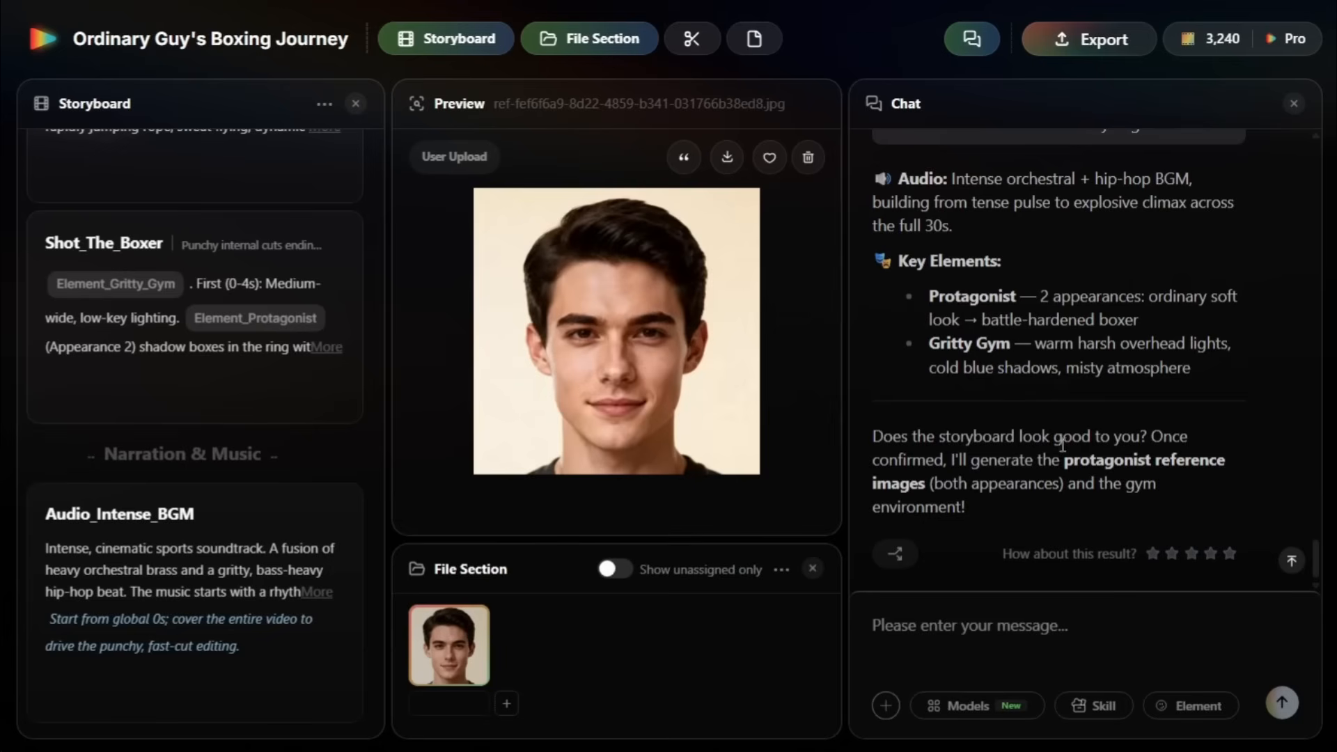
pyautogui.click(1067, 623)
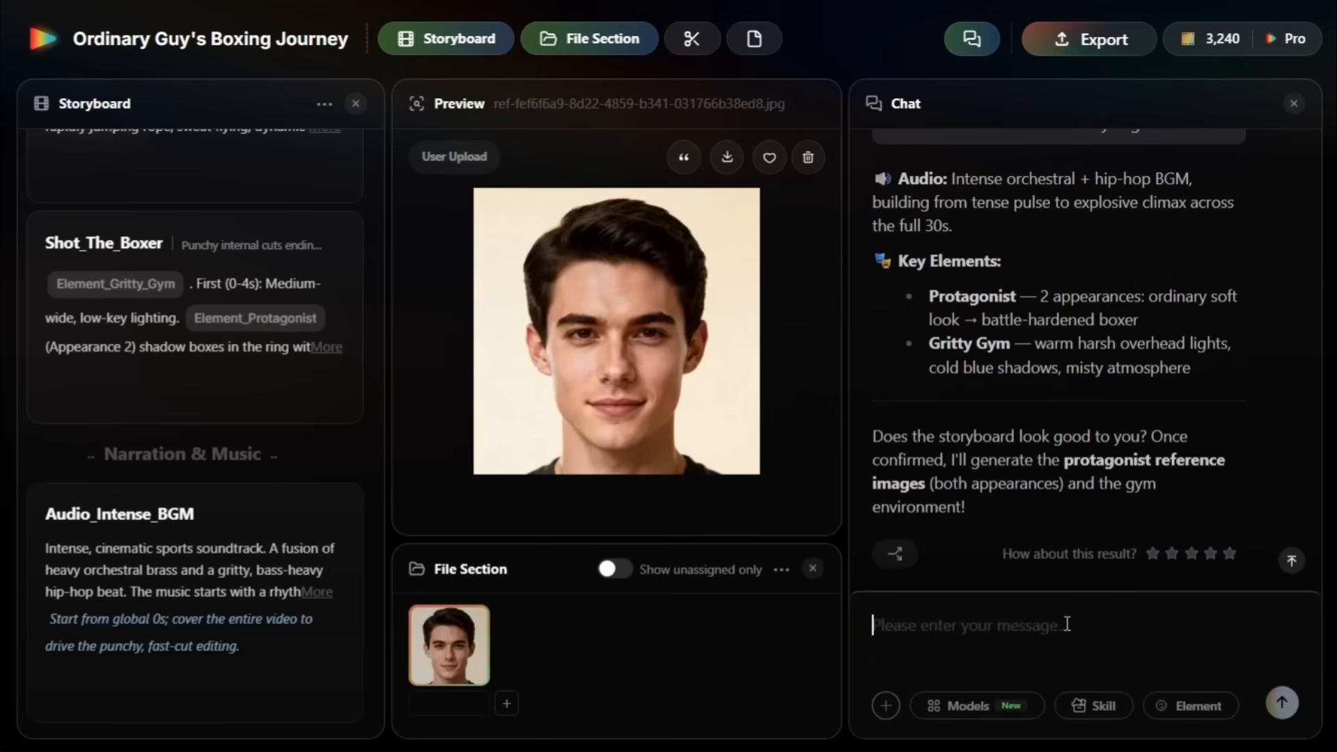
pyautogui.write('proceed')
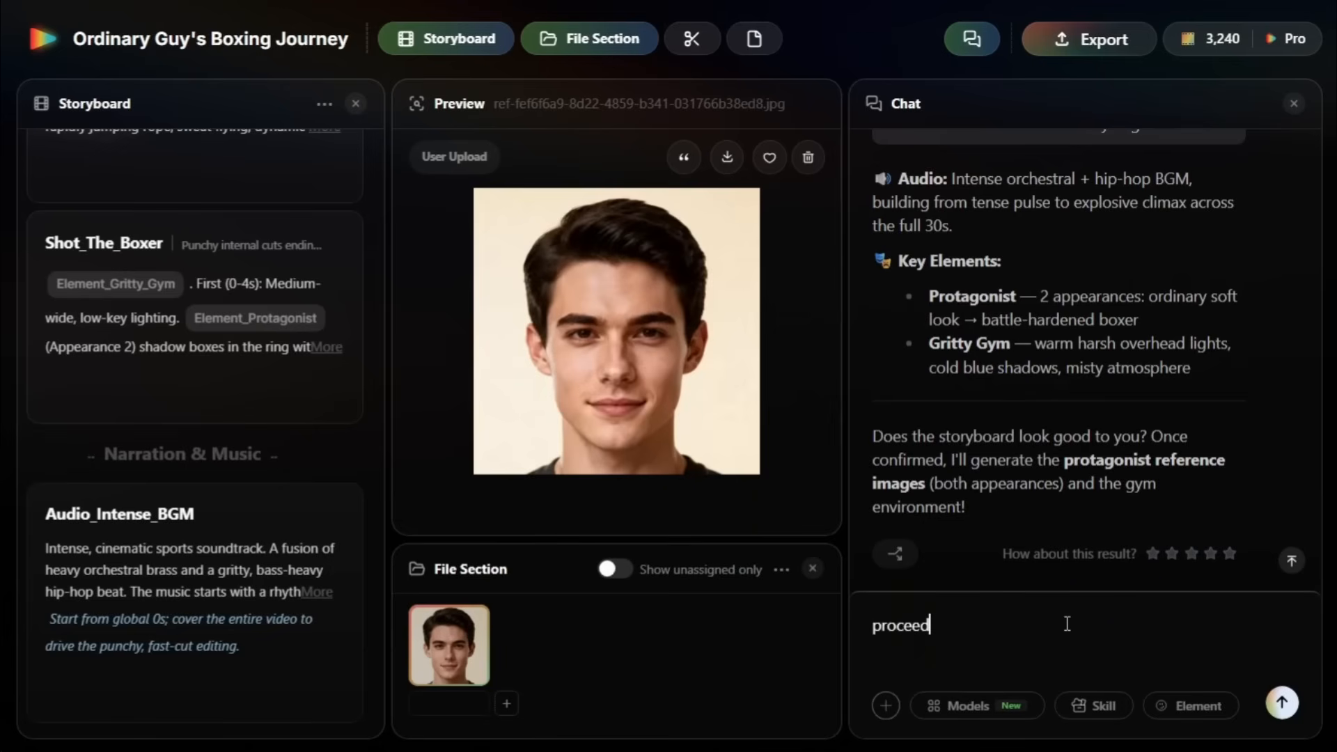
pyautogui.press('Return')
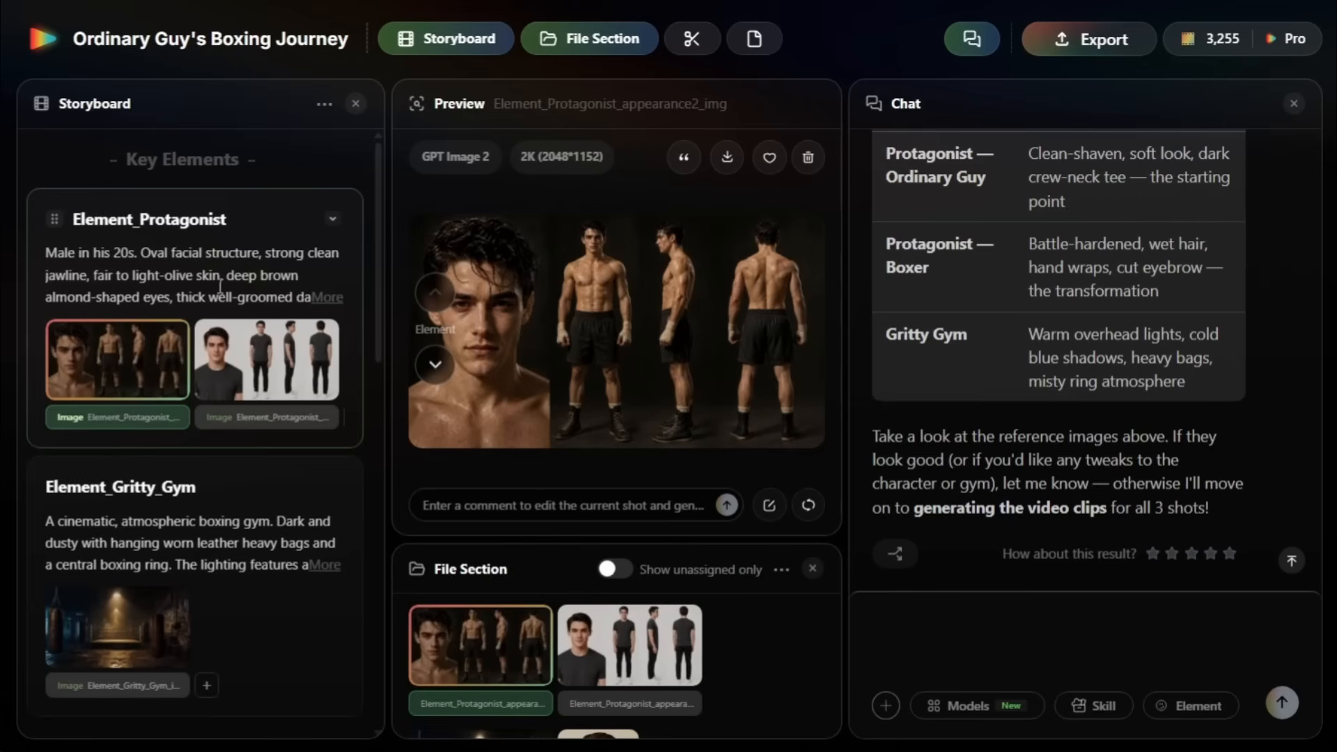
# Preview both protagonist reference sheets and the gritty gym image, and look over the shot descriptions in the storyboard
pyautogui.click(258, 368)
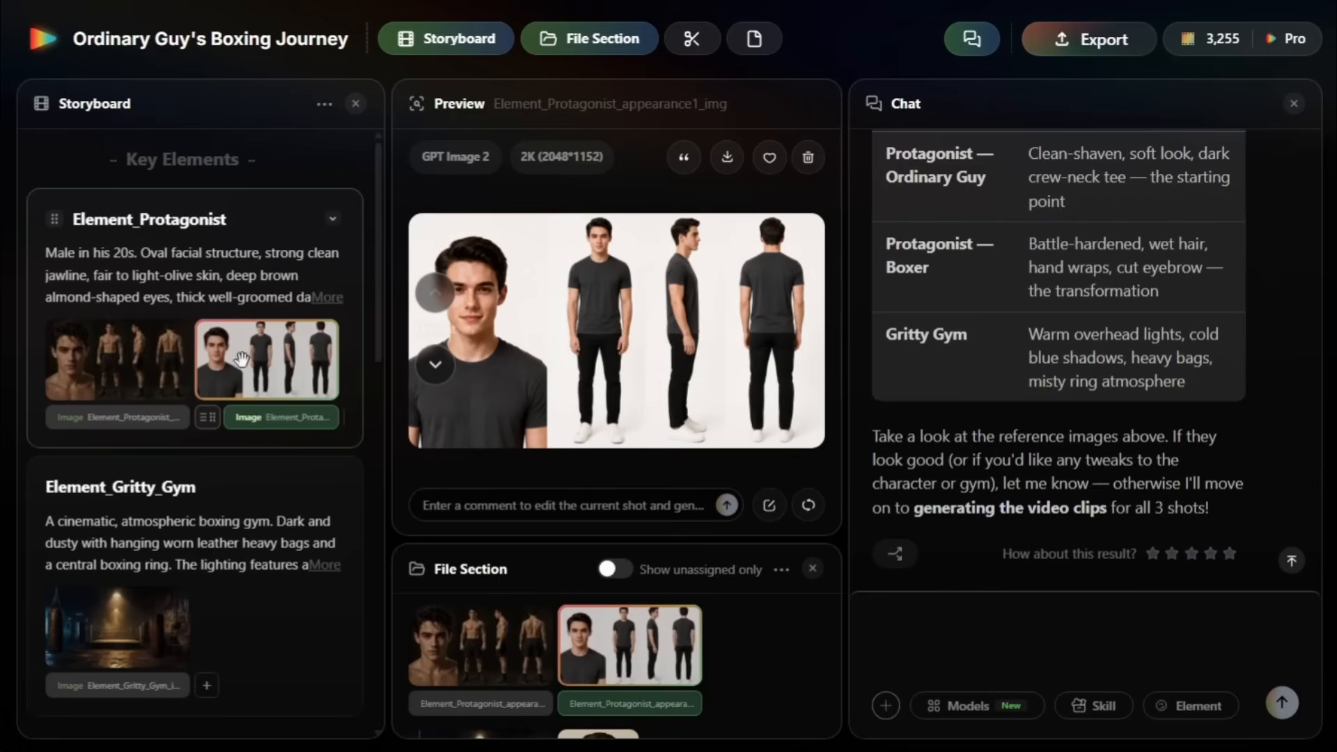
pyautogui.click(104, 361)
pyautogui.scroll(-5, 198, 295)
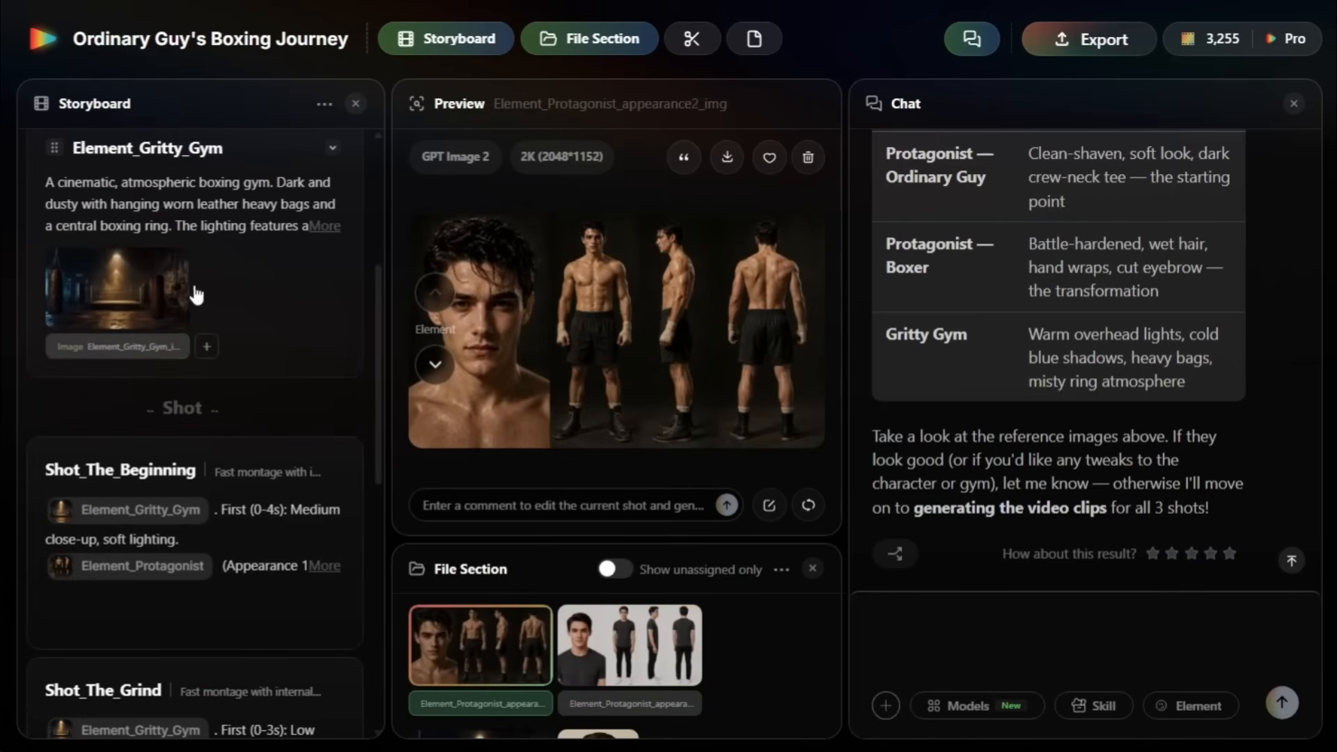
pyautogui.click(125, 289)
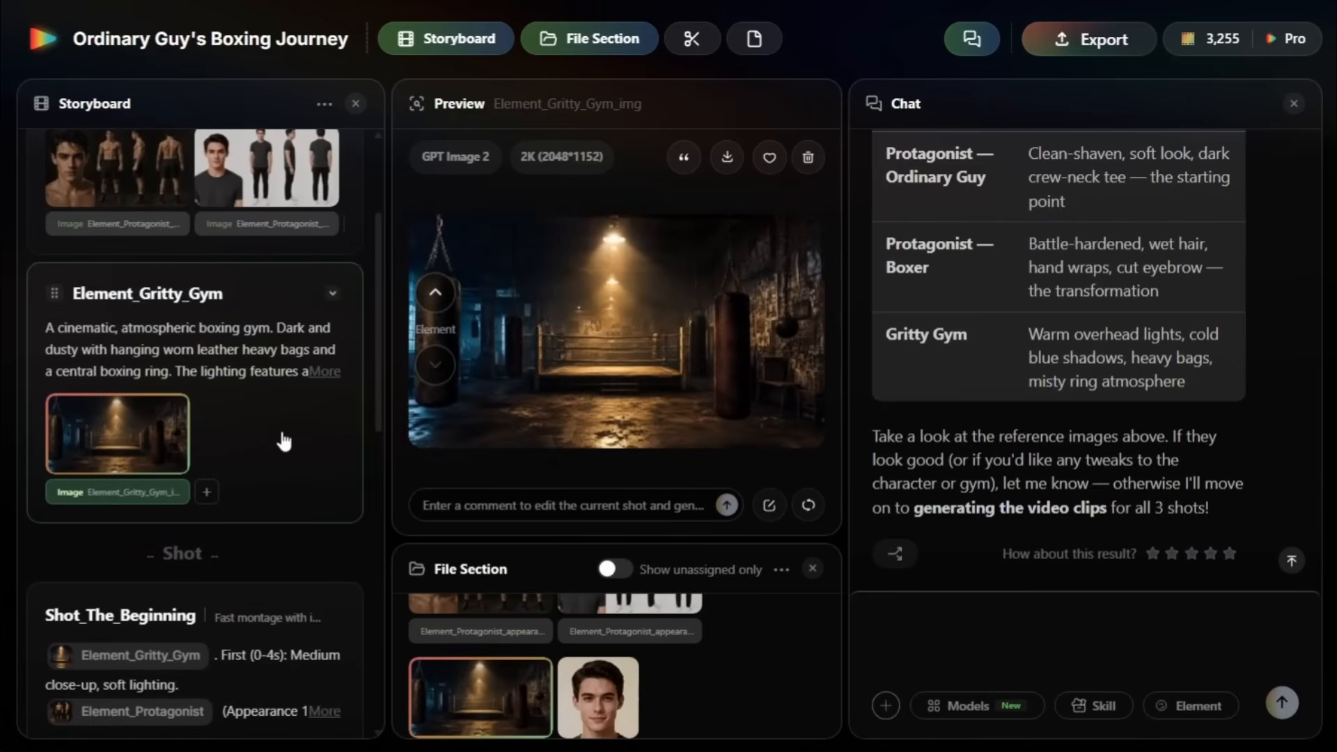
pyautogui.scroll(-3, 283, 441)
pyautogui.scroll(-3, 144, 453)
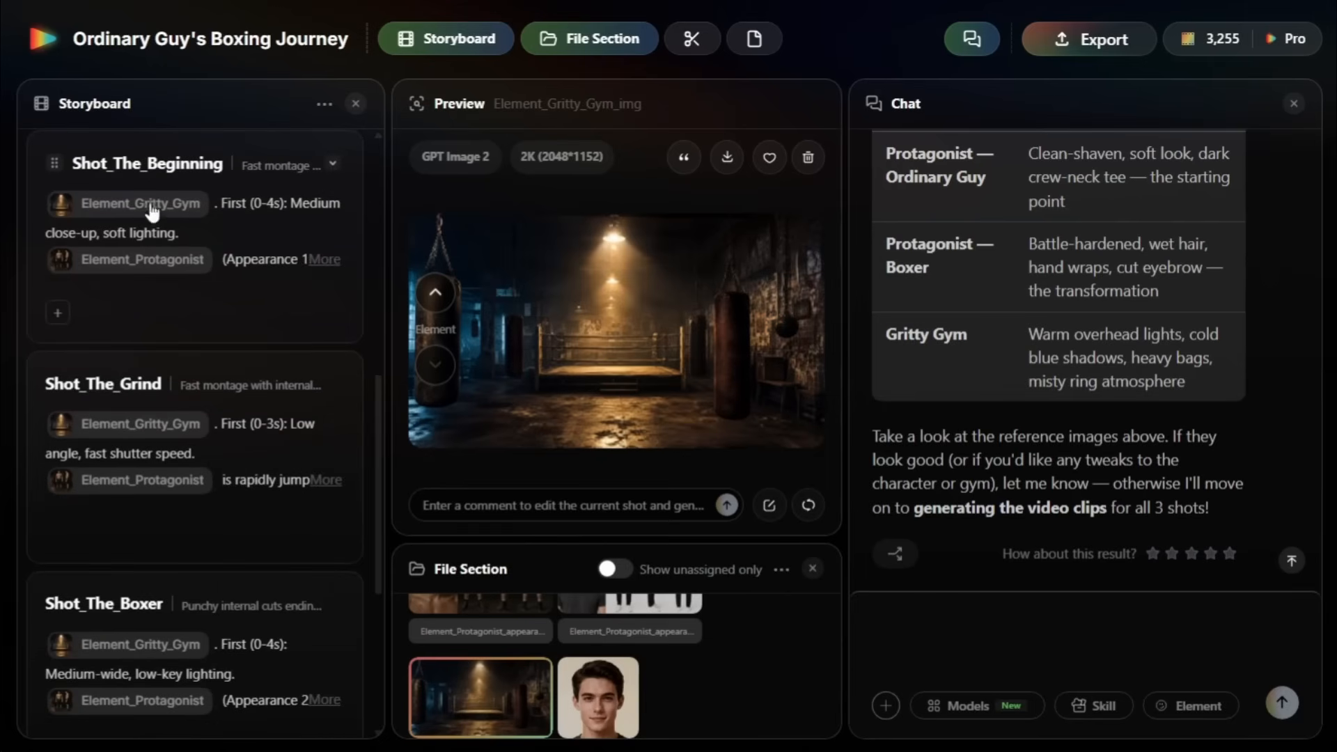
pyautogui.scroll(-5, 160, 383)
pyautogui.scroll(5, 149, 454)
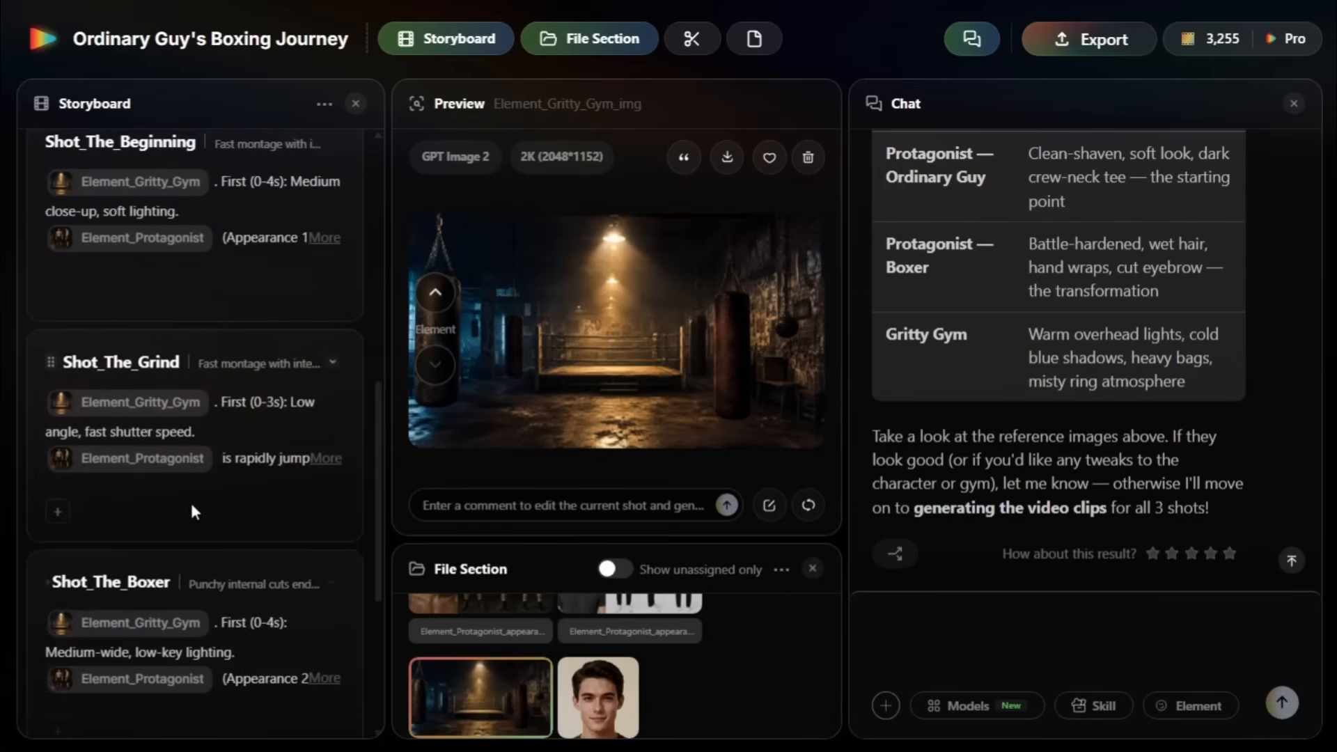
pyautogui.scroll(10, 195, 513)
# View the boxer version of the protagonist's reference sheet at full size and return to the project
pyautogui.click(117, 358)
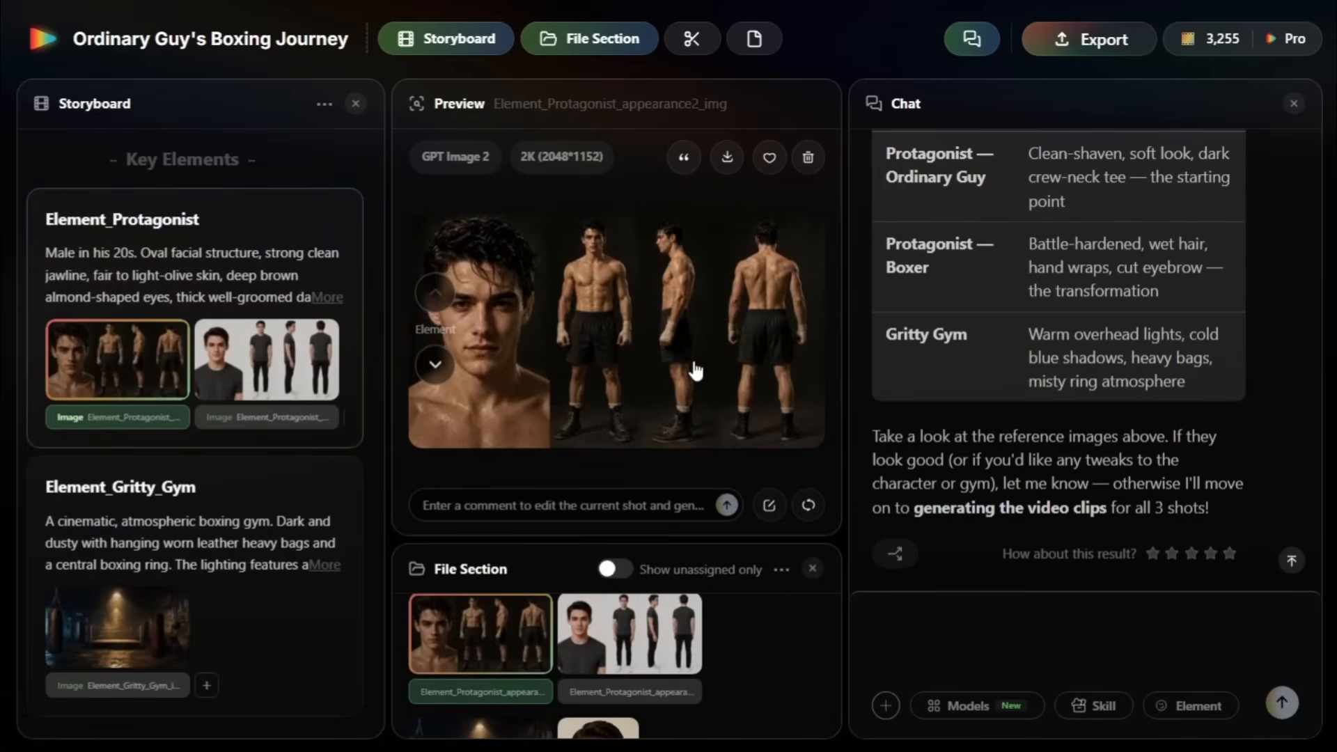
pyautogui.click(622, 322)
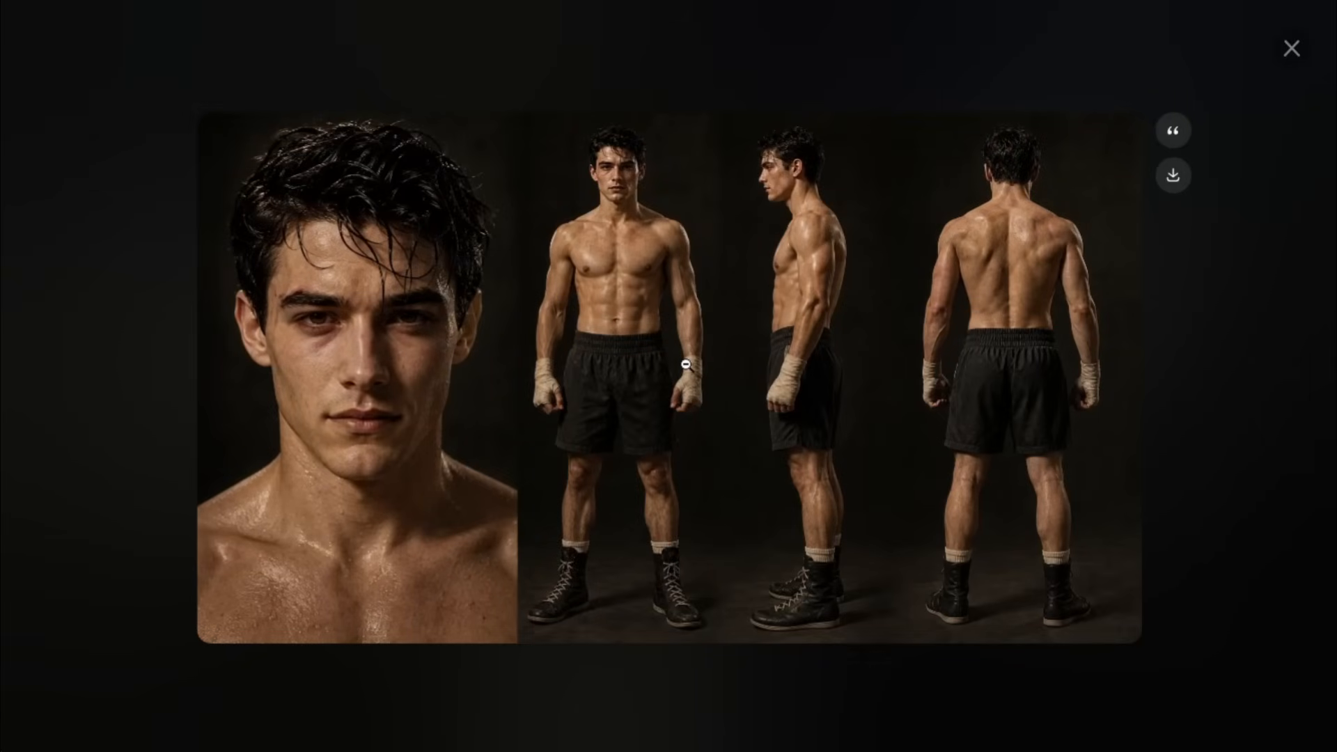
pyautogui.click(1292, 48)
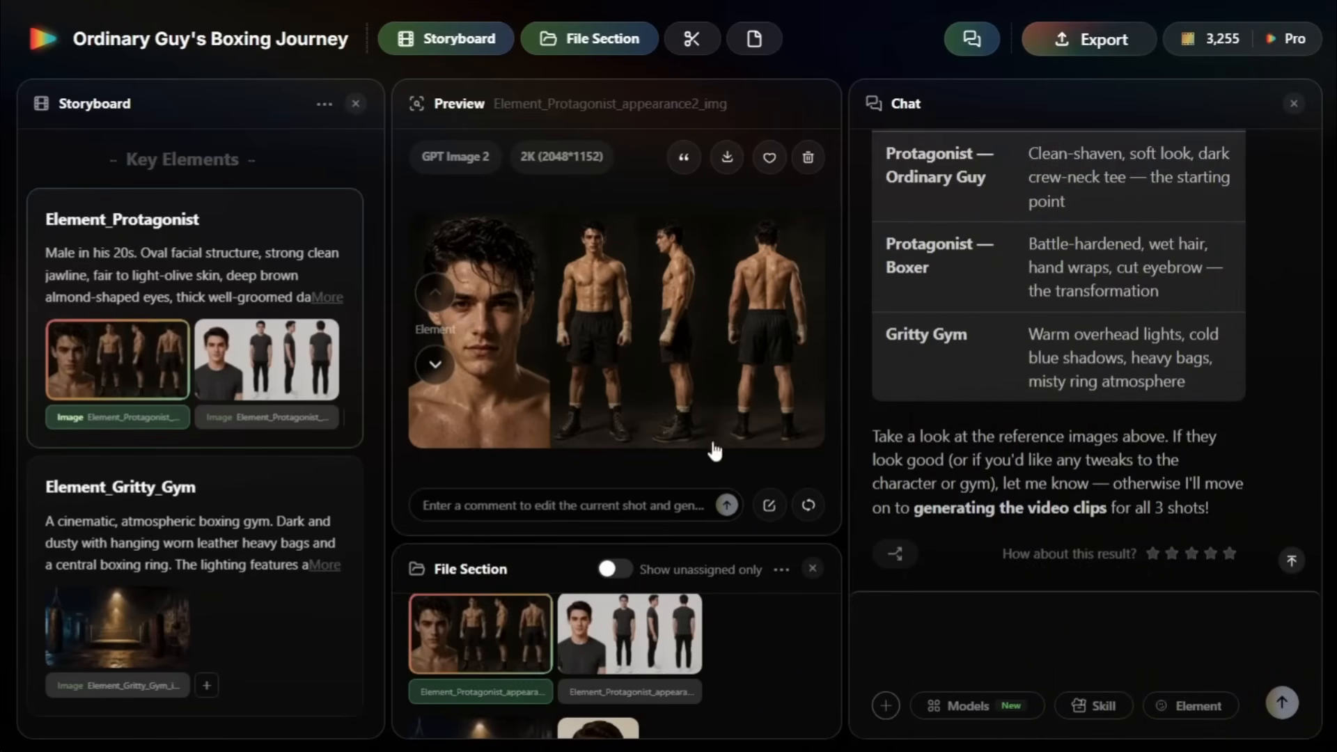
# Examine the boxer reference sheet's regeneration prompt, its reference portrait and the available image models, without regenerating it
pyautogui.click(809, 508)
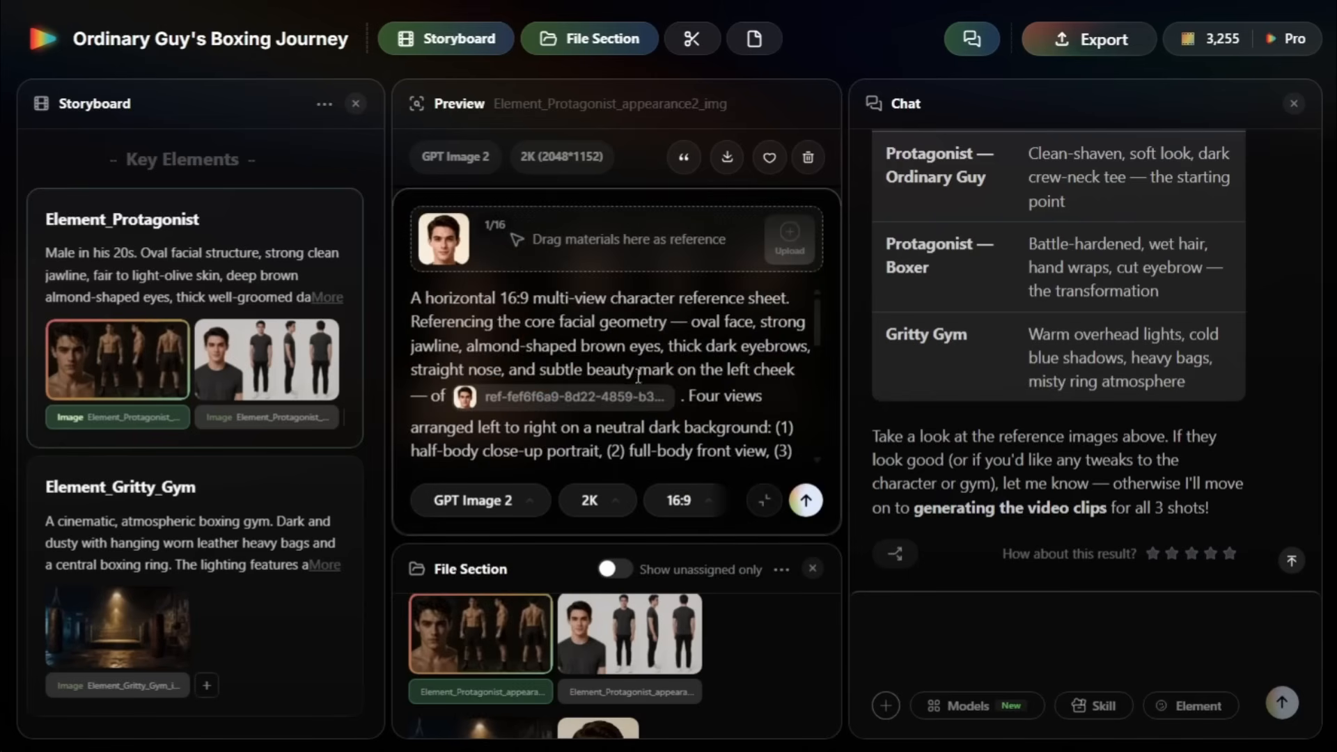
pyautogui.scroll(-5, 570, 374)
pyautogui.scroll(10, 627, 390)
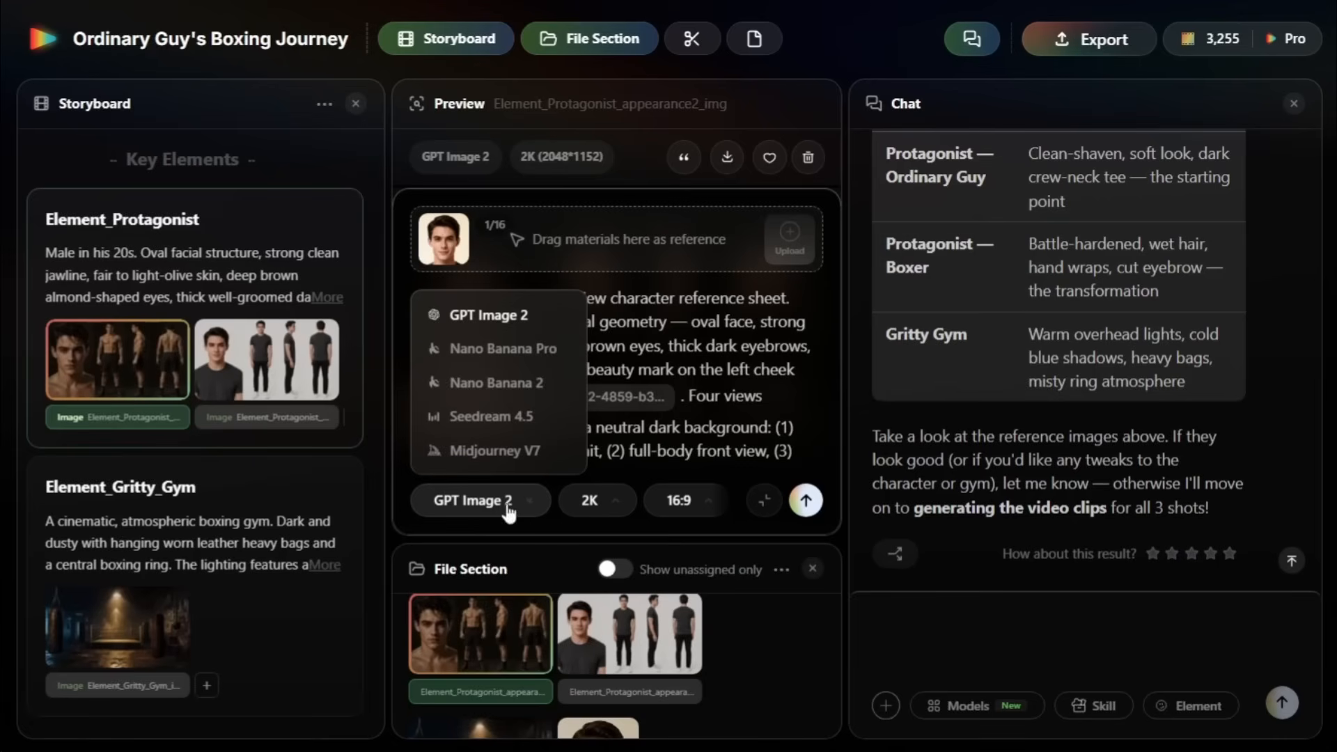
pyautogui.click(757, 505)
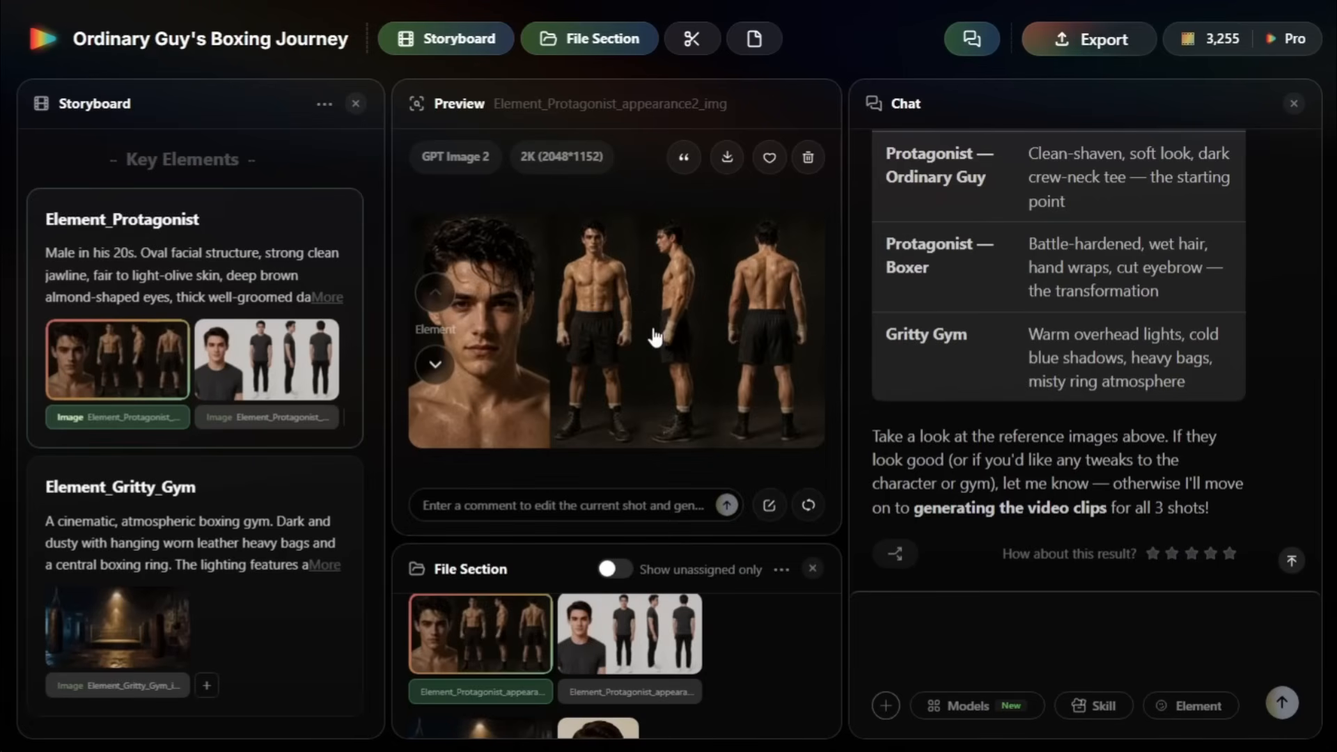
# Edit the boxer reference sheet with the comment "change his shorts color to red" and view the new version enlarged
pyautogui.click(561, 512)
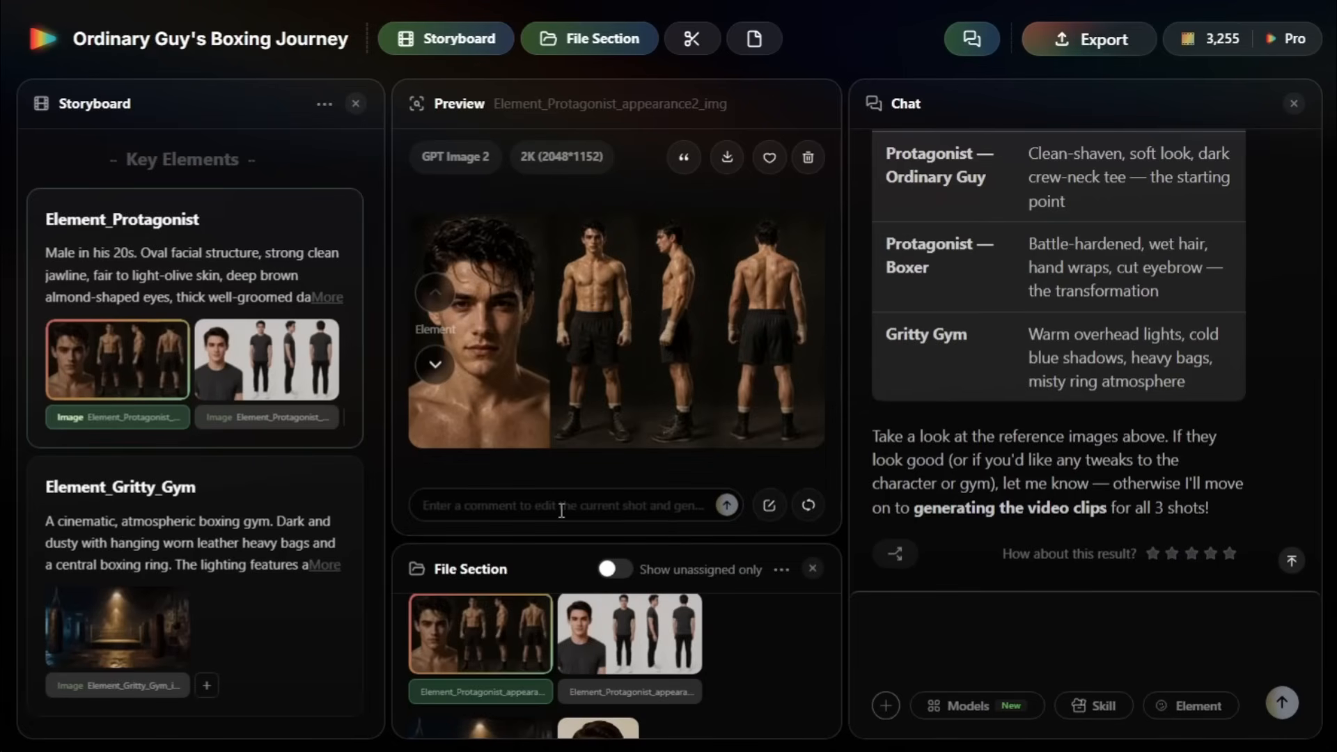
pyautogui.write('change his shorts color to red')
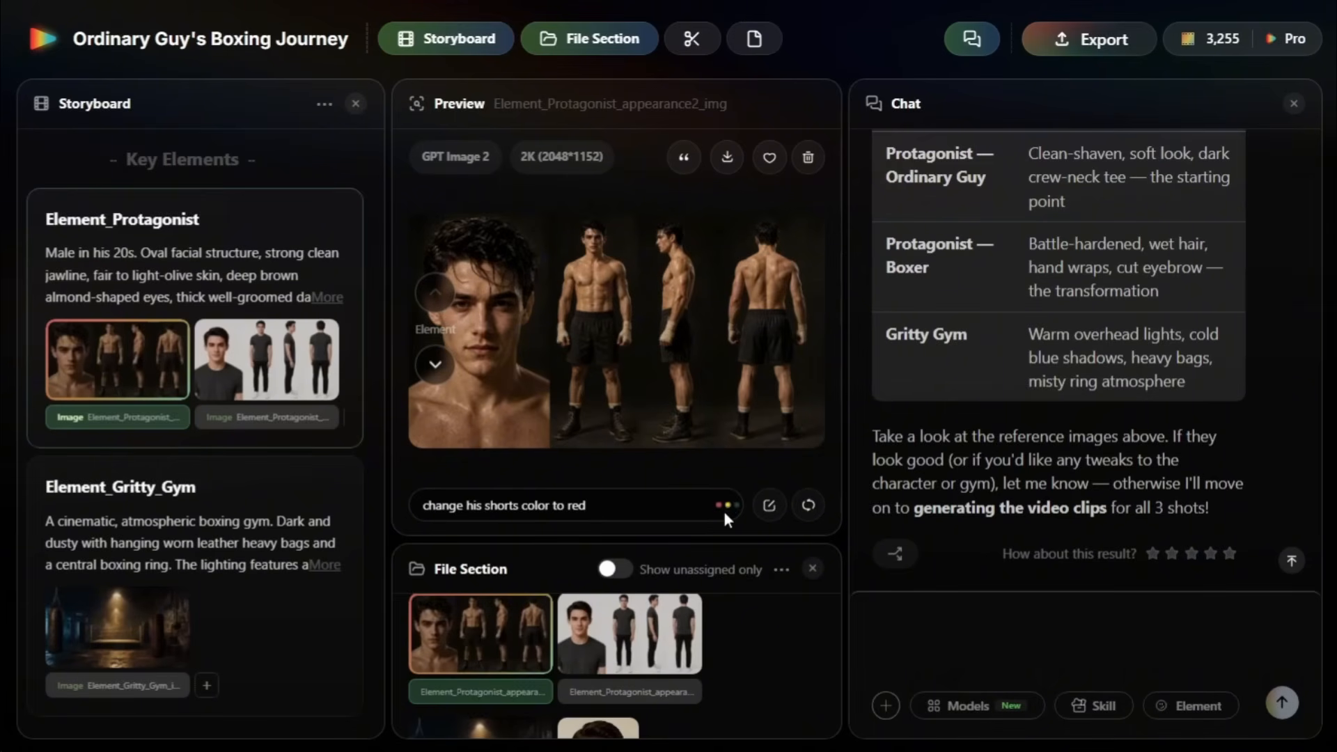
pyautogui.click(724, 513)
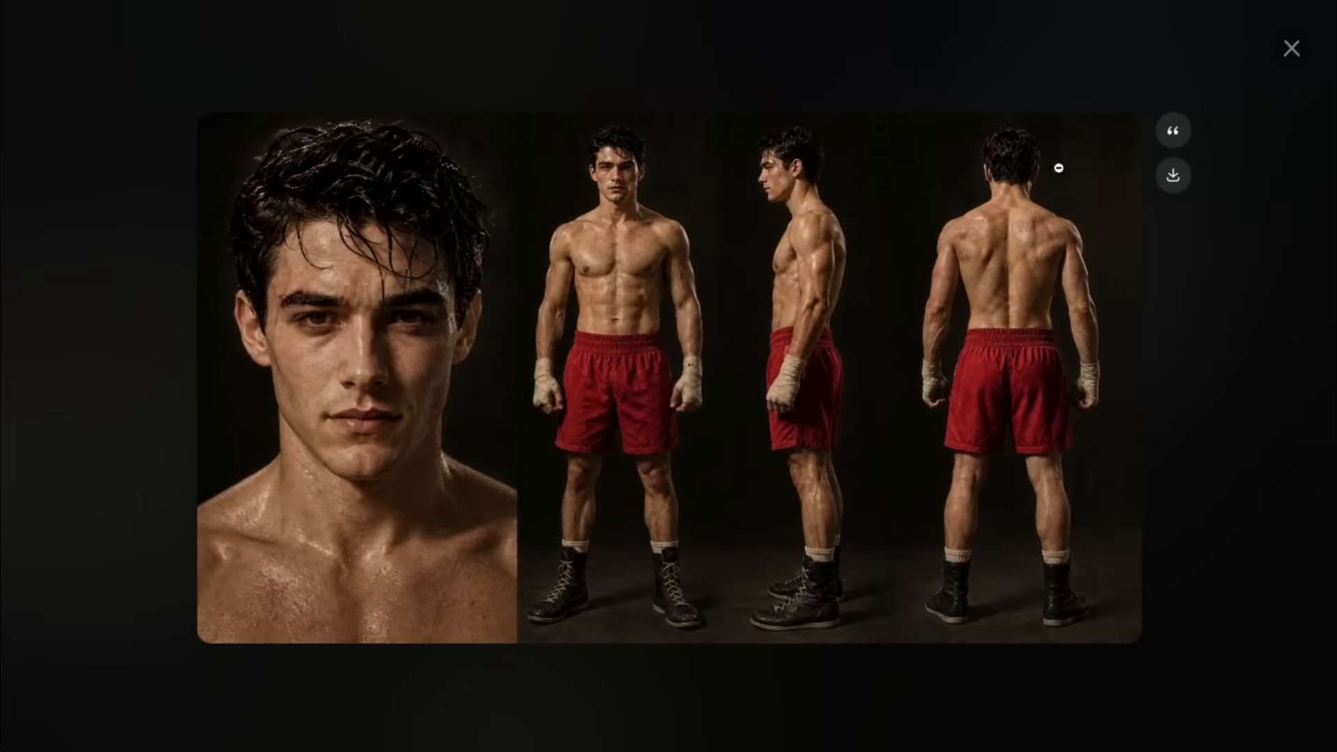
pyautogui.click(1291, 49)
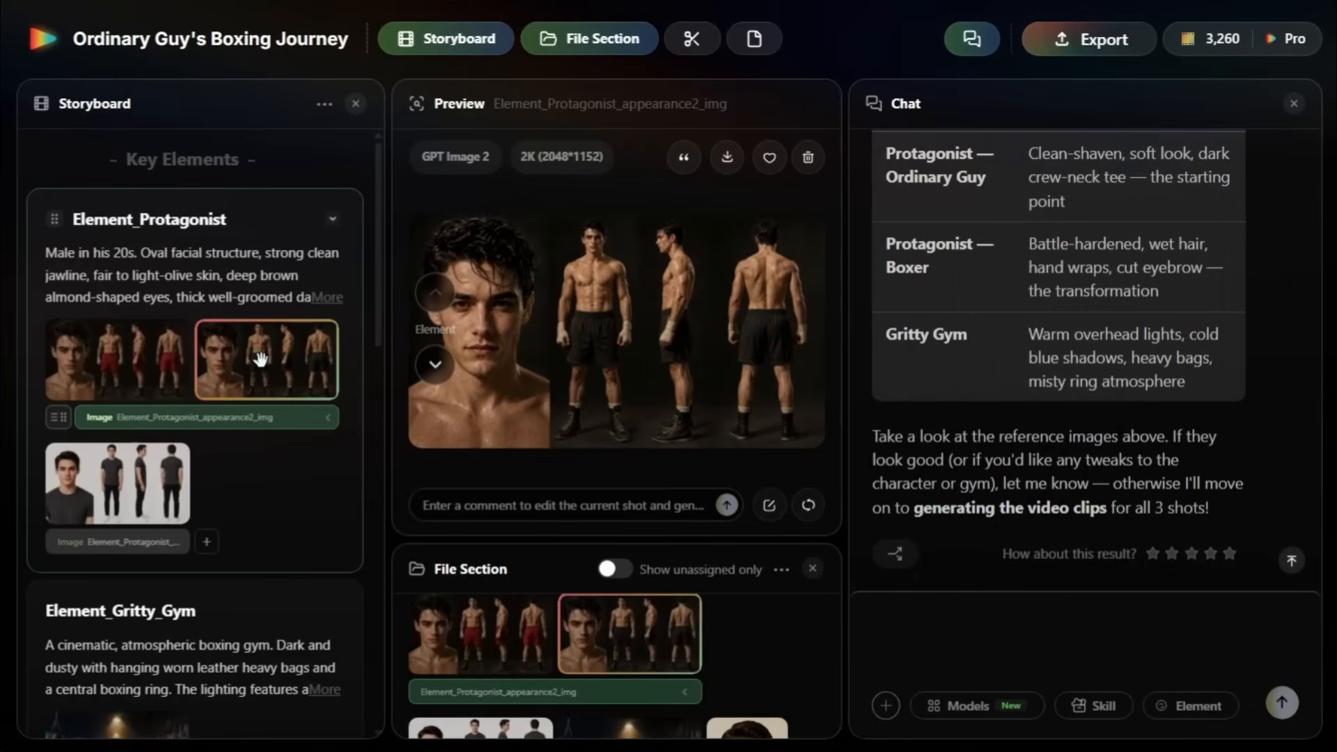
# Compare the red-shorts and black-shorts boxer sheets and send "okay" in the chat to start generating the video clips
pyautogui.click(131, 365)
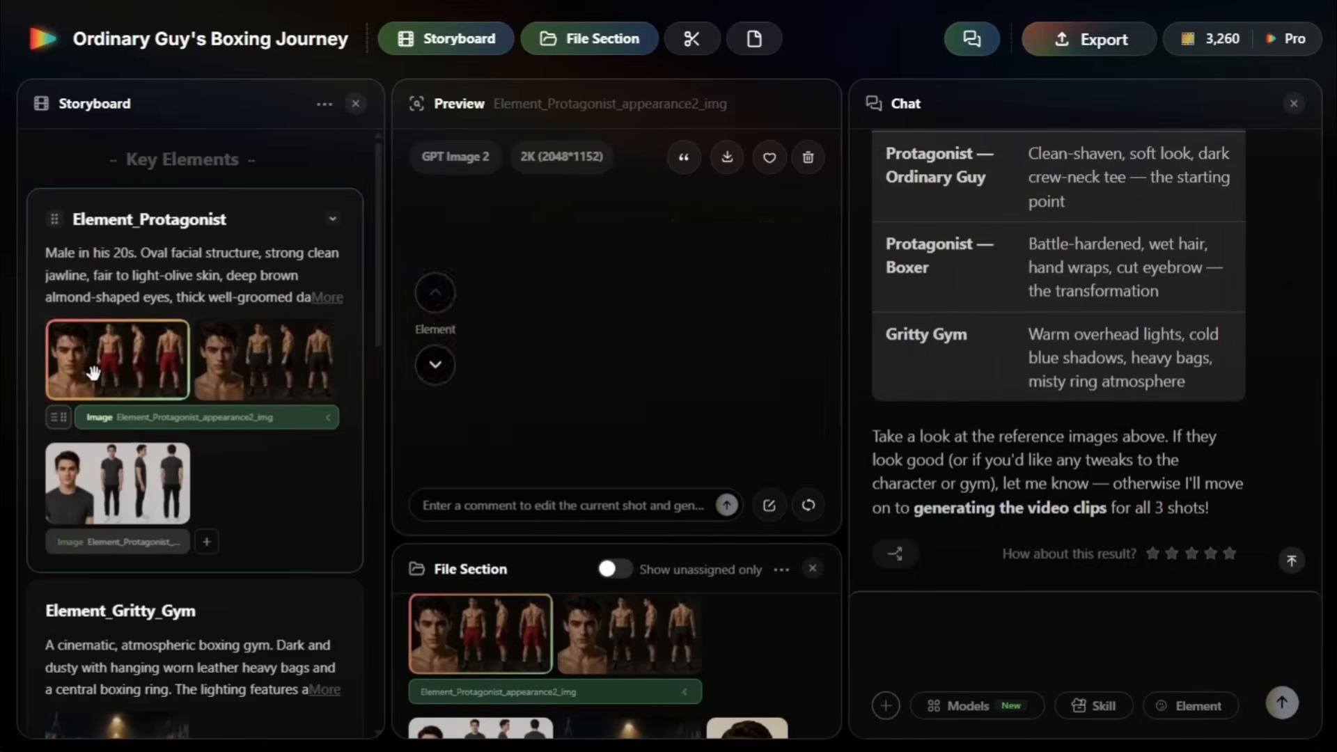
pyautogui.click(236, 370)
pyautogui.click(126, 369)
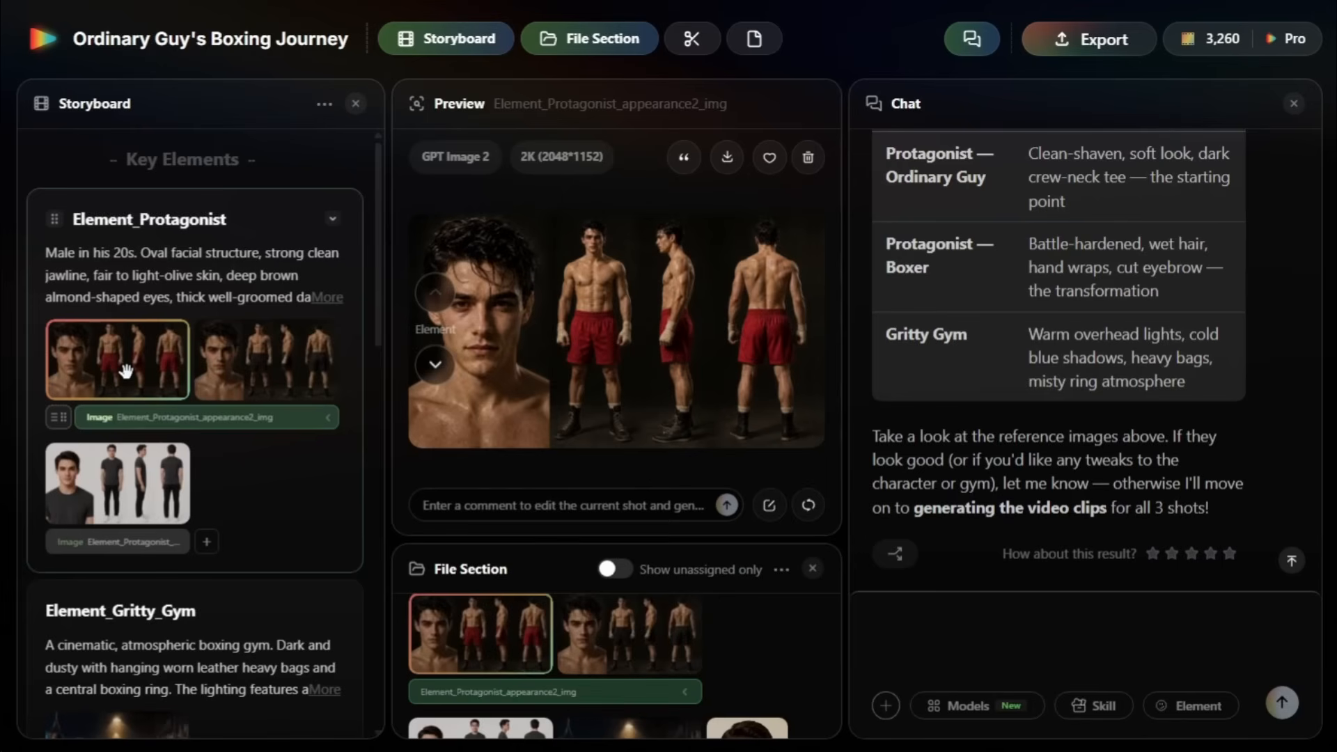
pyautogui.click(246, 372)
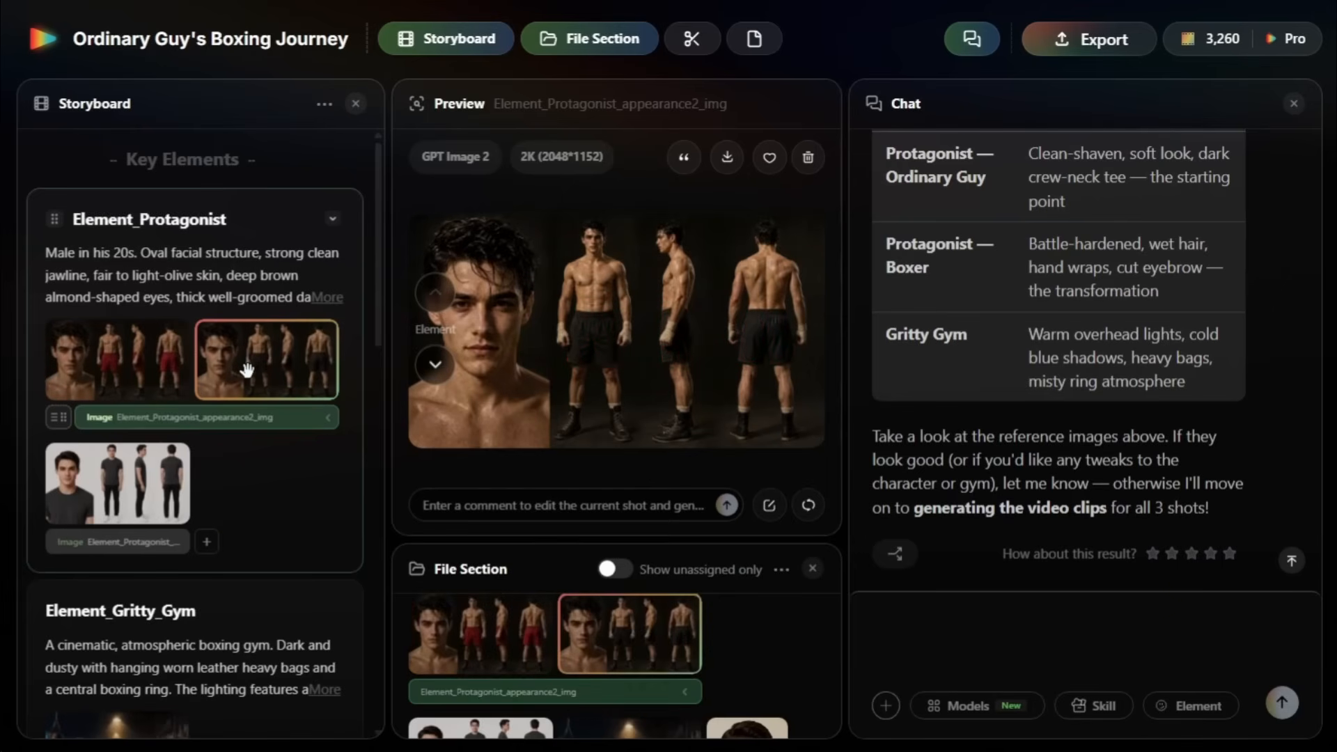
pyautogui.write('okay')
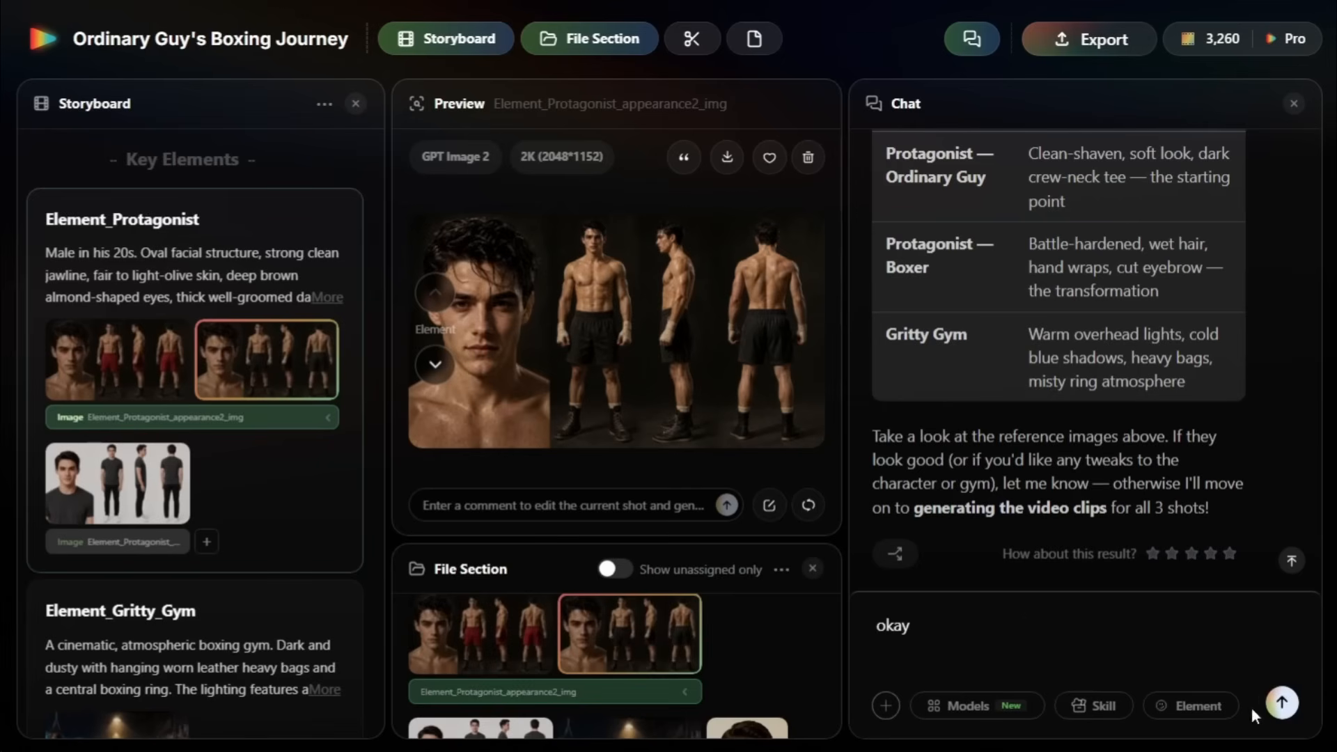
pyautogui.click(1277, 706)
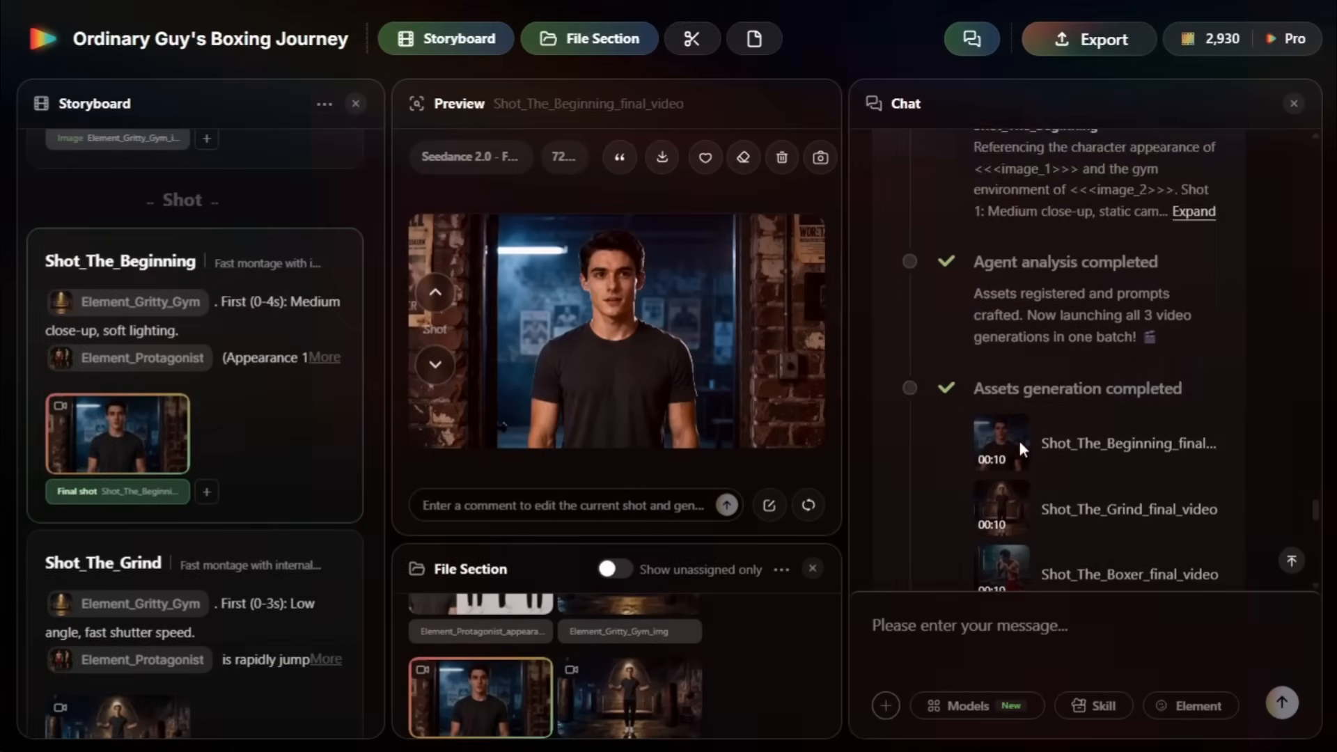
# Play part of each generated clip in the storyboard: Shot_The_Beginning, Shot_The_Grind and Shot_The_Boxer
pyautogui.scroll(-10, 75, 529)
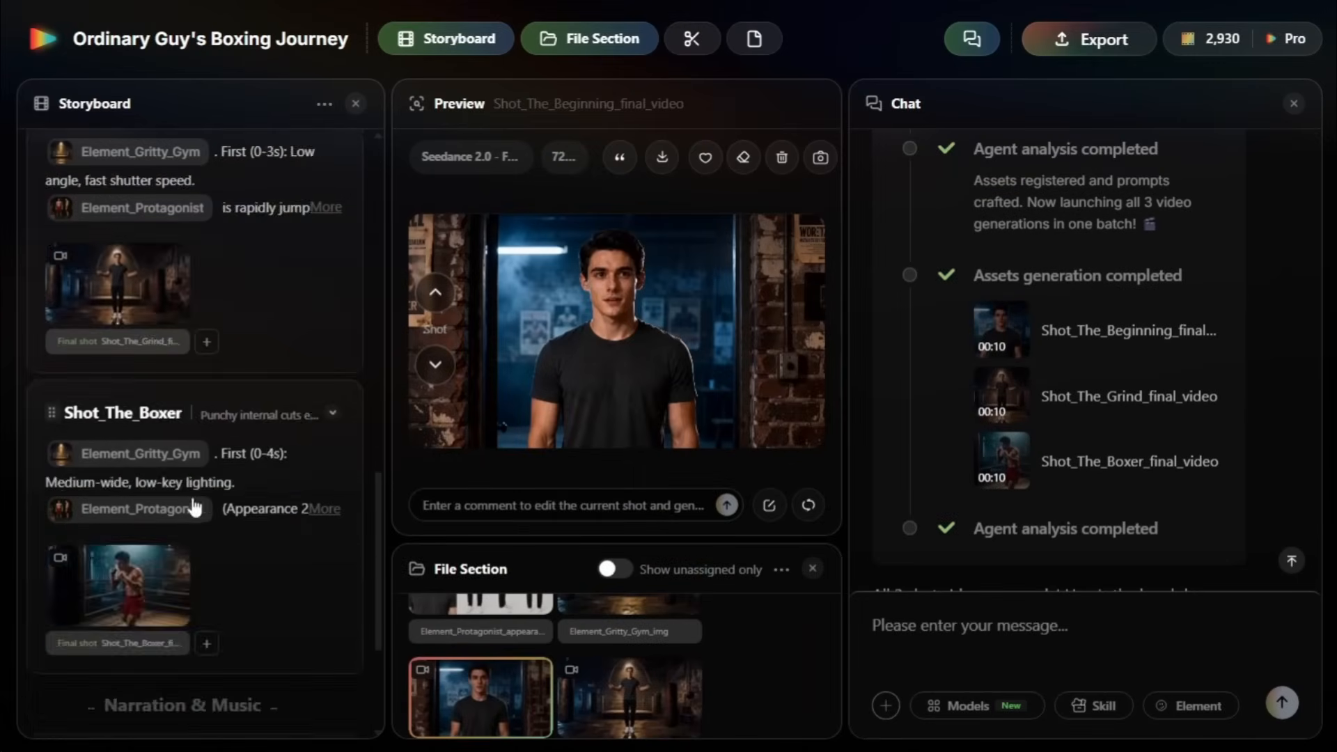
pyautogui.scroll(11, 227, 522)
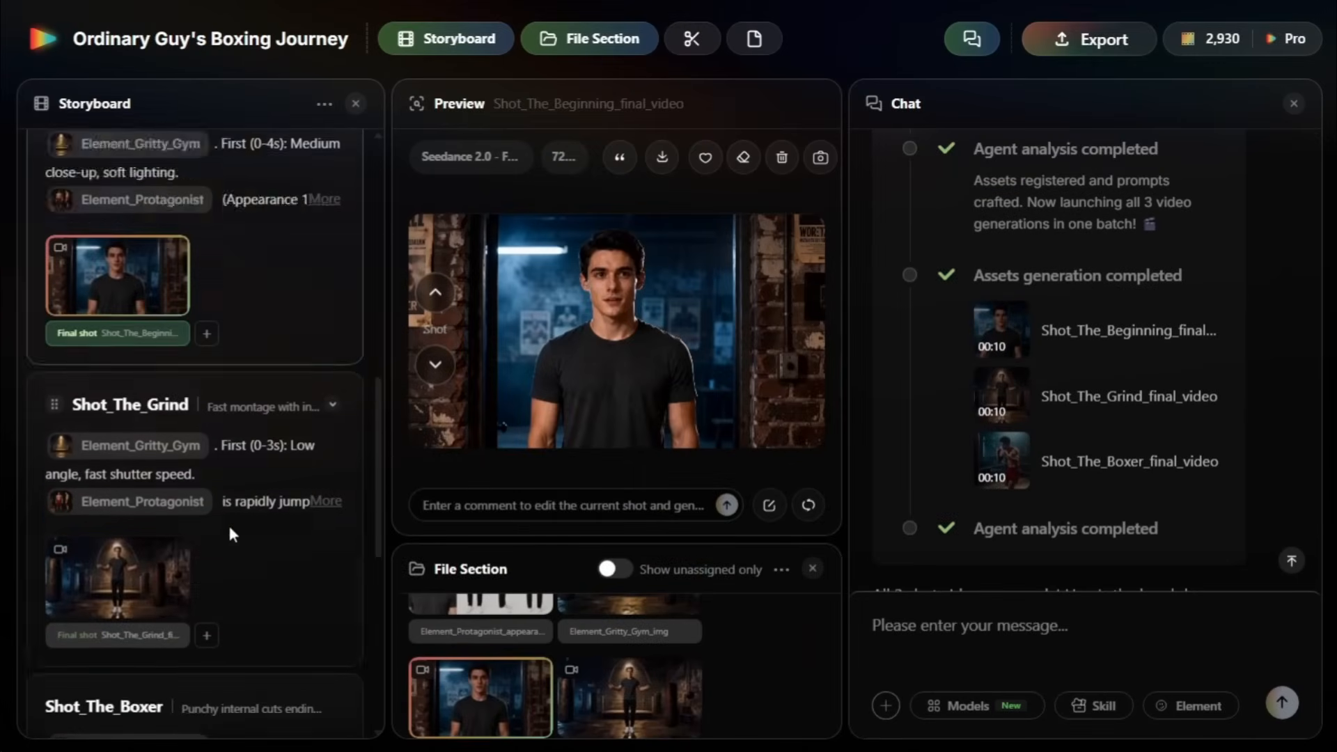
pyautogui.click(431, 417)
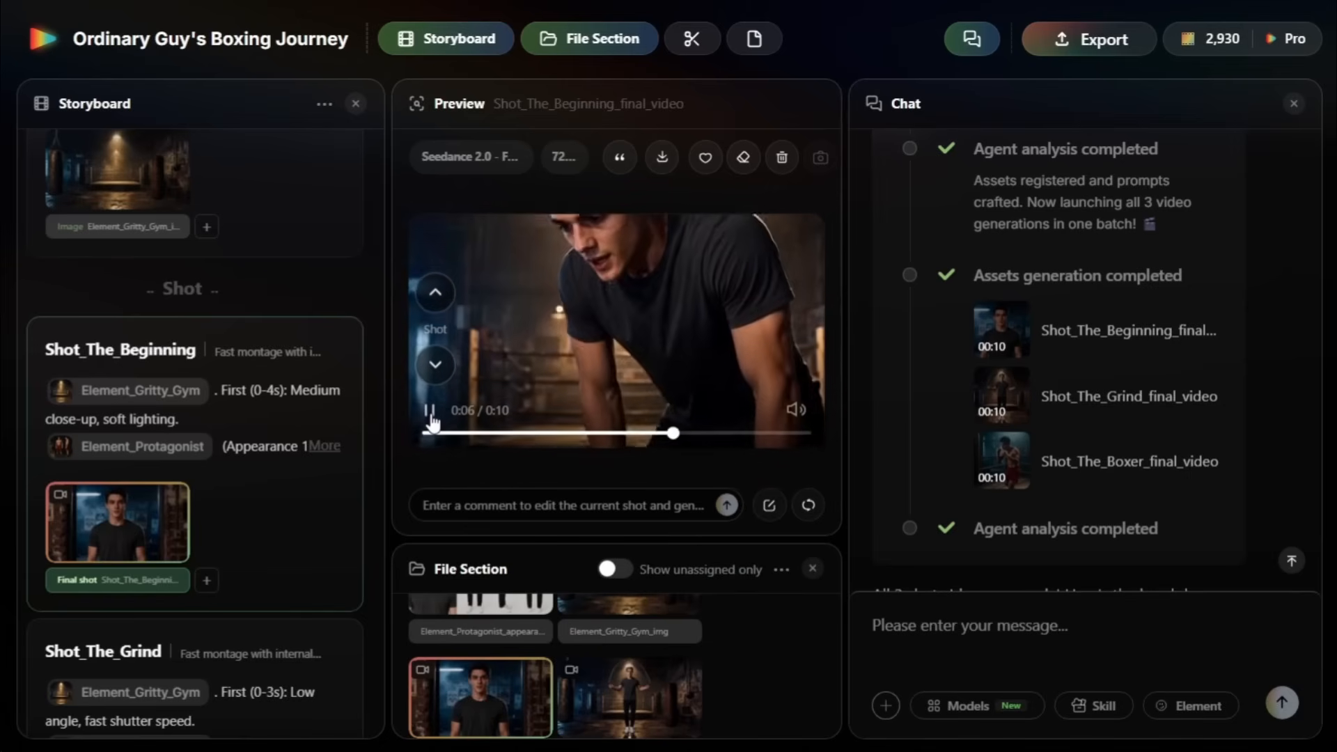
pyautogui.click(431, 418)
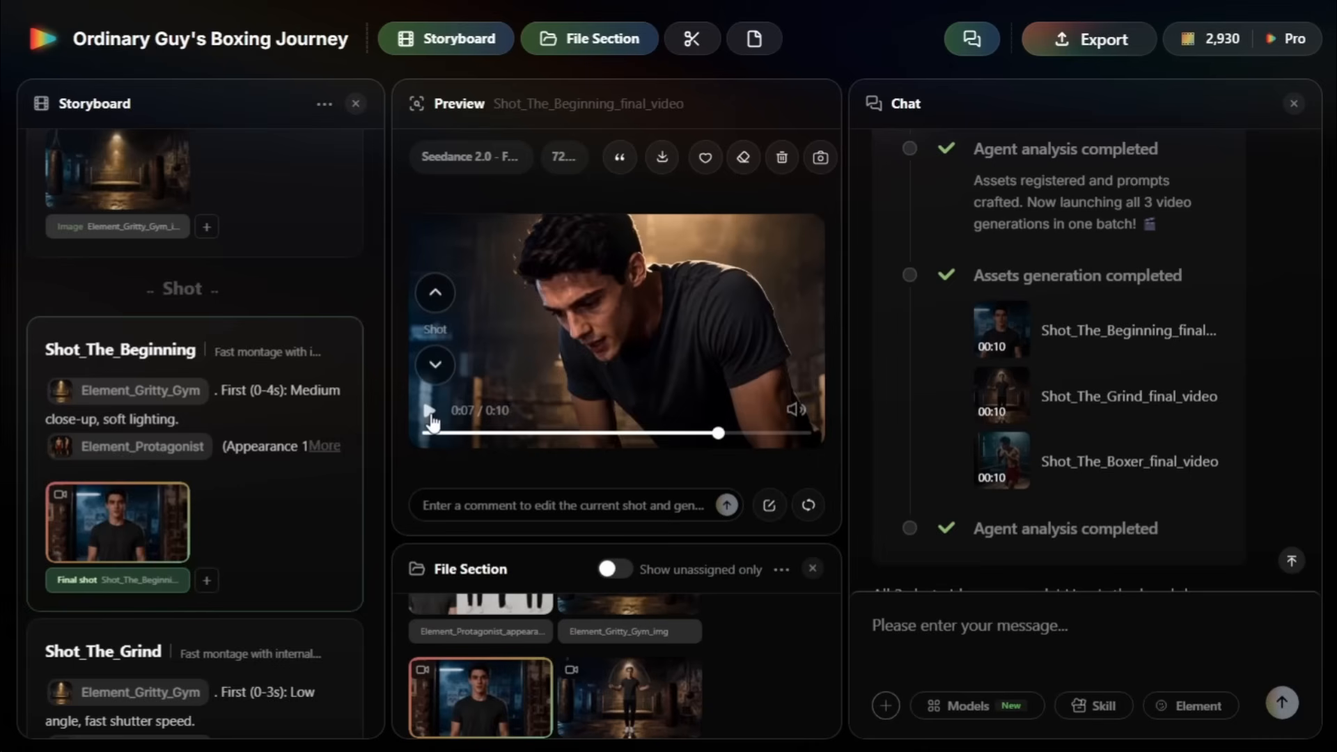
pyautogui.scroll(-5, 227, 481)
pyautogui.click(149, 470)
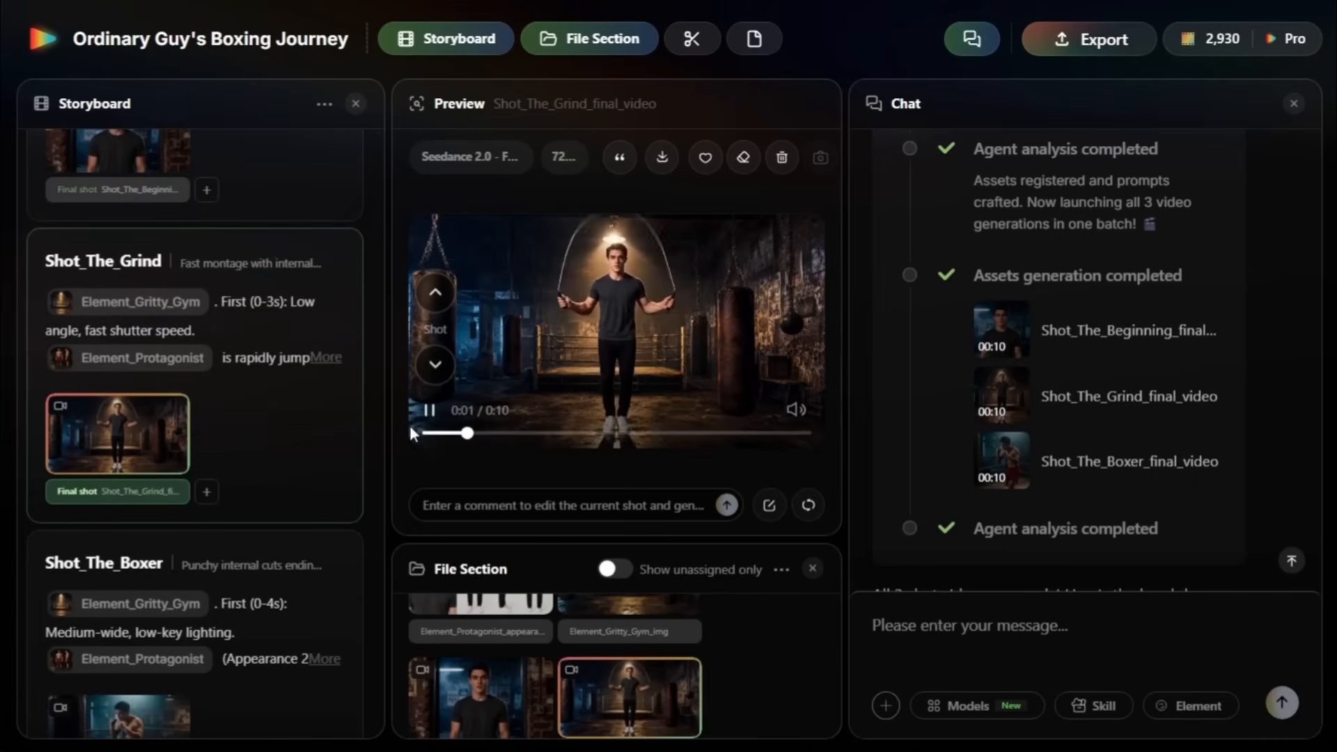
pyautogui.click(429, 413)
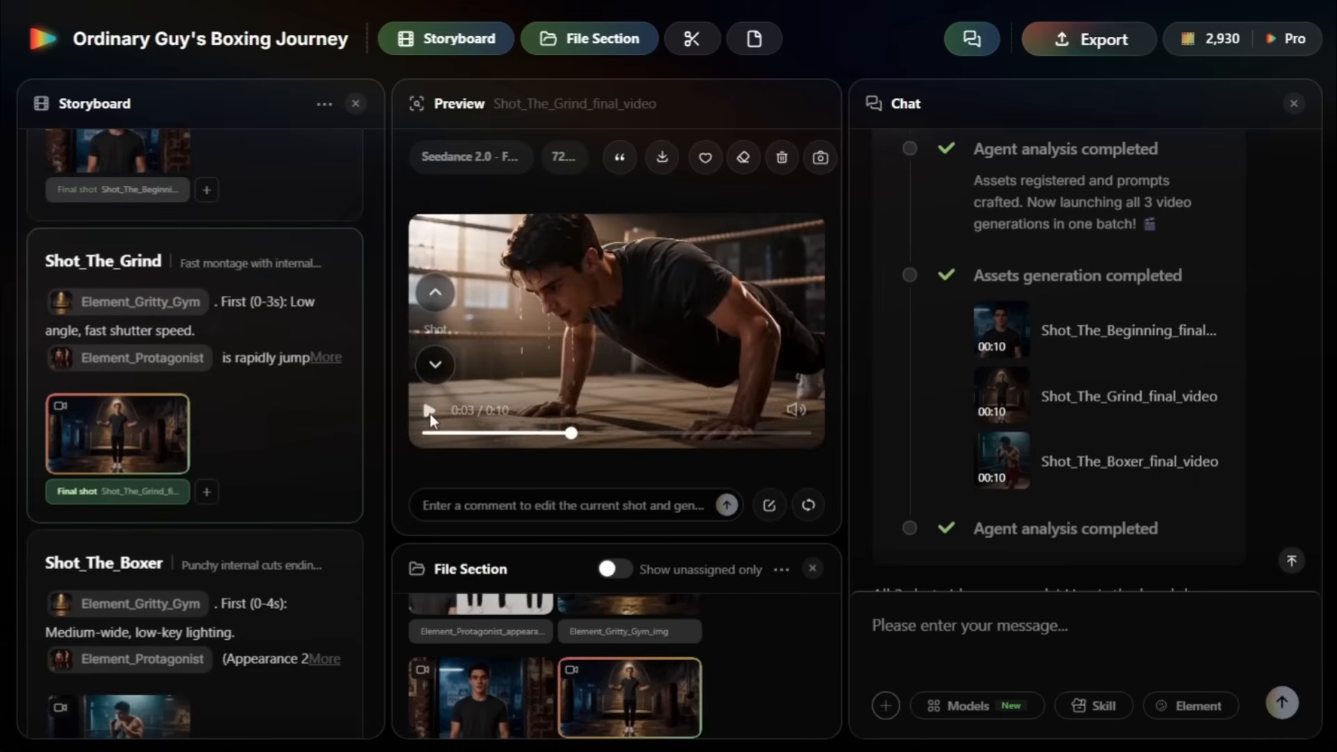
pyautogui.scroll(-5, 223, 513)
pyautogui.click(233, 487)
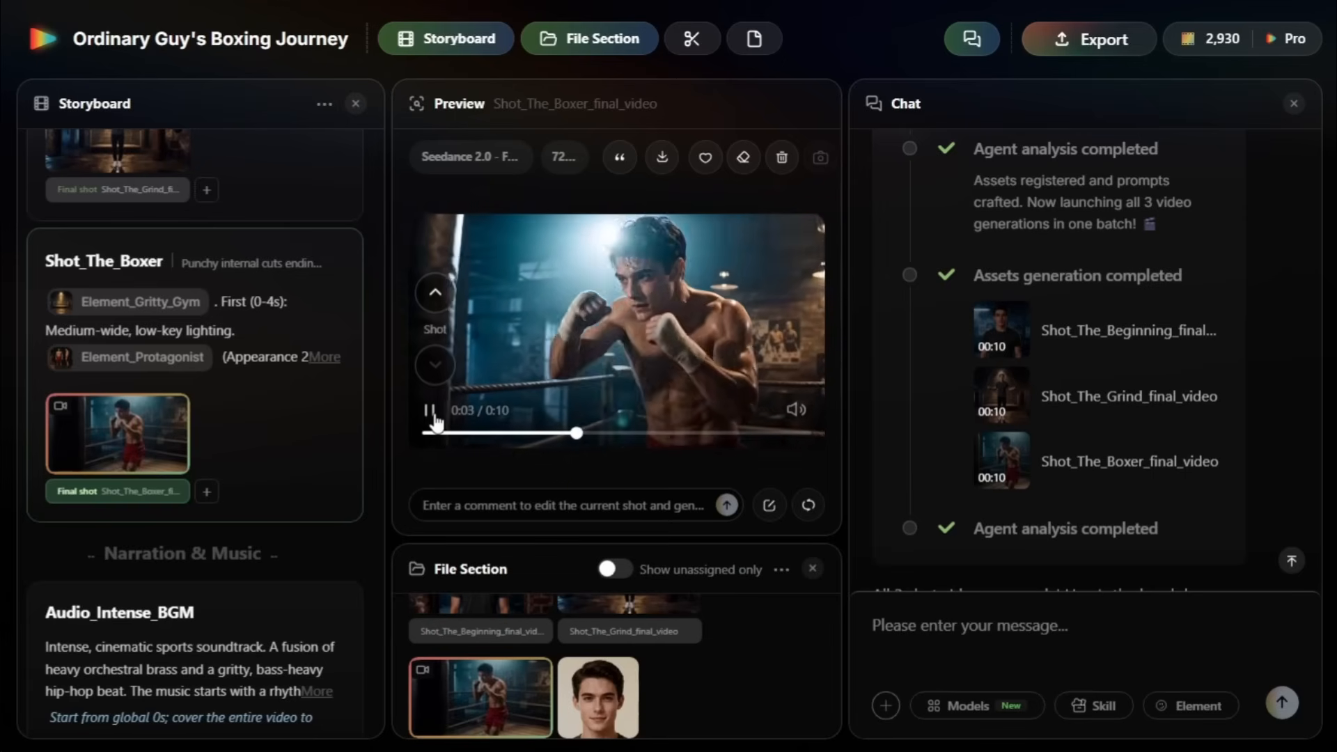
pyautogui.click(432, 416)
# Ask the chat to redo Shot_The_Beginning: already training and punching the bag, saying "i will win, i can not afford to lose", 3 cut scenes, 12 seconds
pyautogui.scroll(8, 242, 482)
pyautogui.click(158, 416)
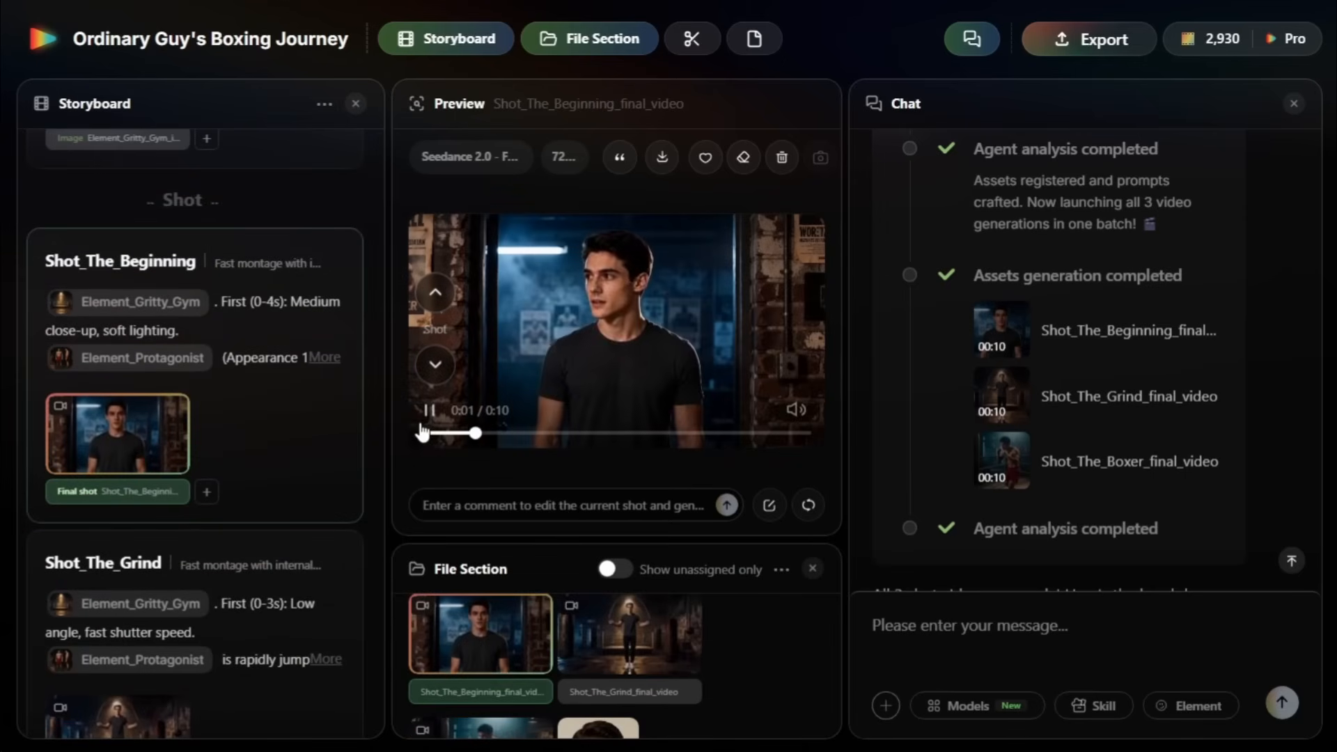
pyautogui.click(426, 418)
pyautogui.scroll(-15, 1046, 507)
pyautogui.click(975, 638)
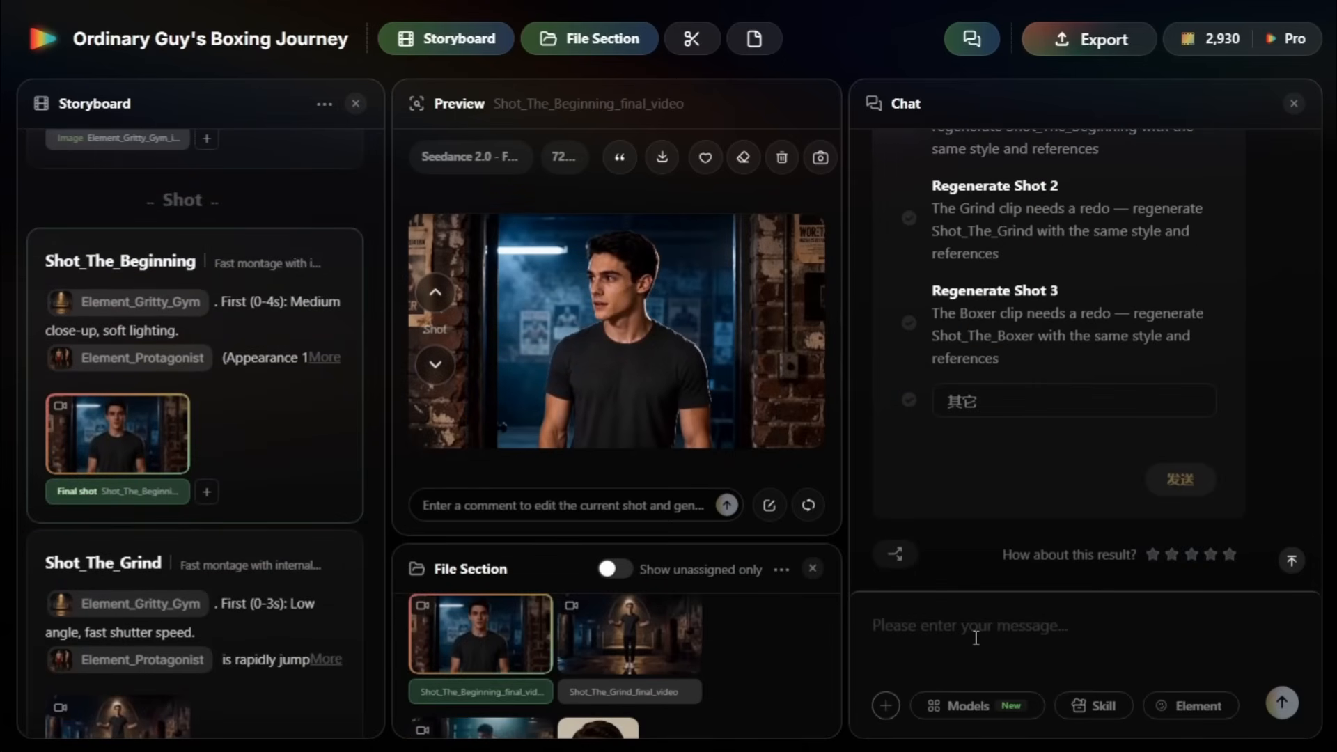
pyautogui.click(619, 161)
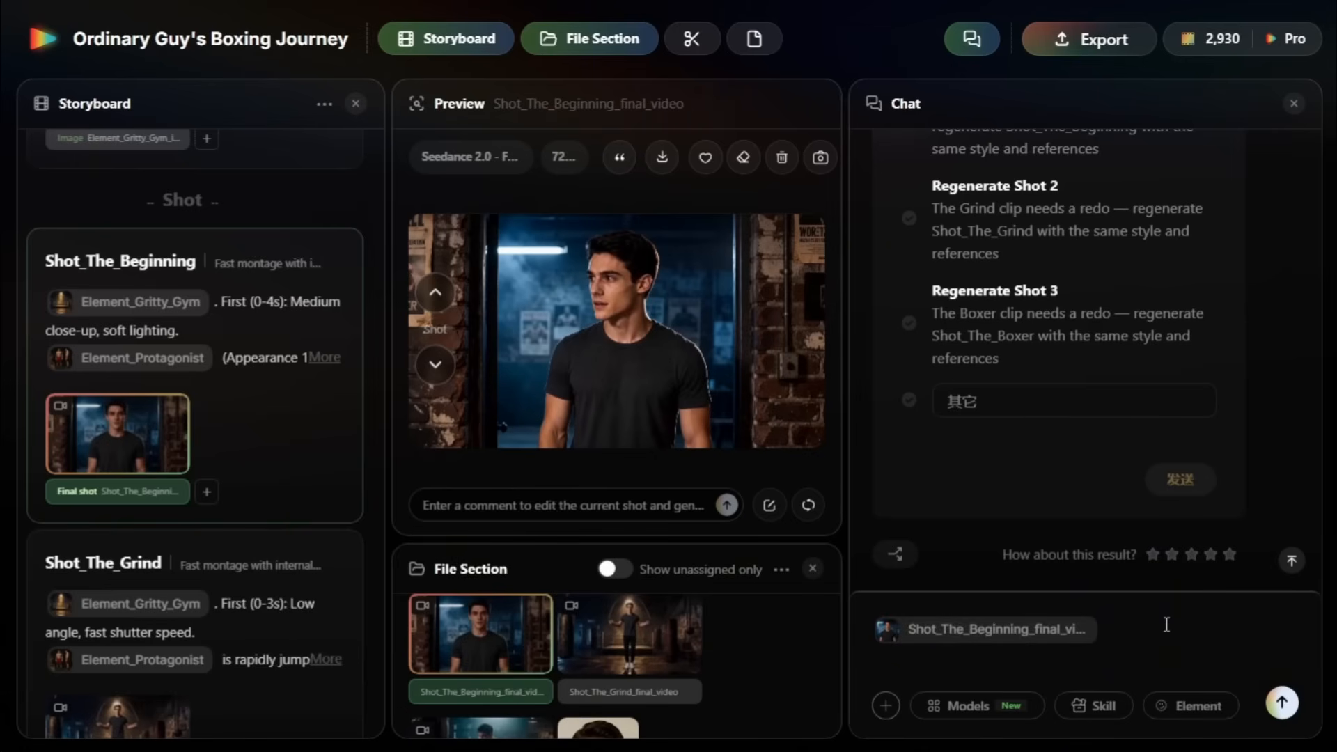
pyautogui.write('i want the shot to start whewre is')
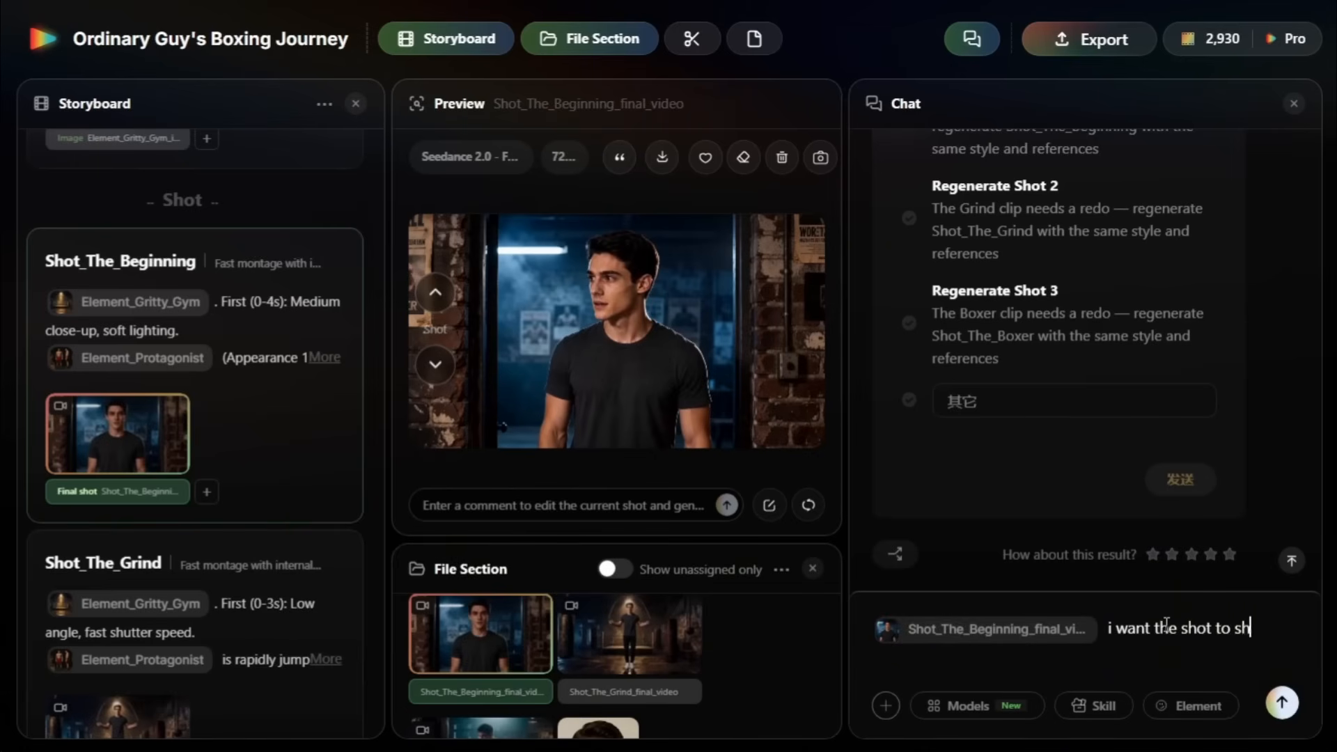
pyautogui.write('he is already training and punching the bag, he says to himself,')
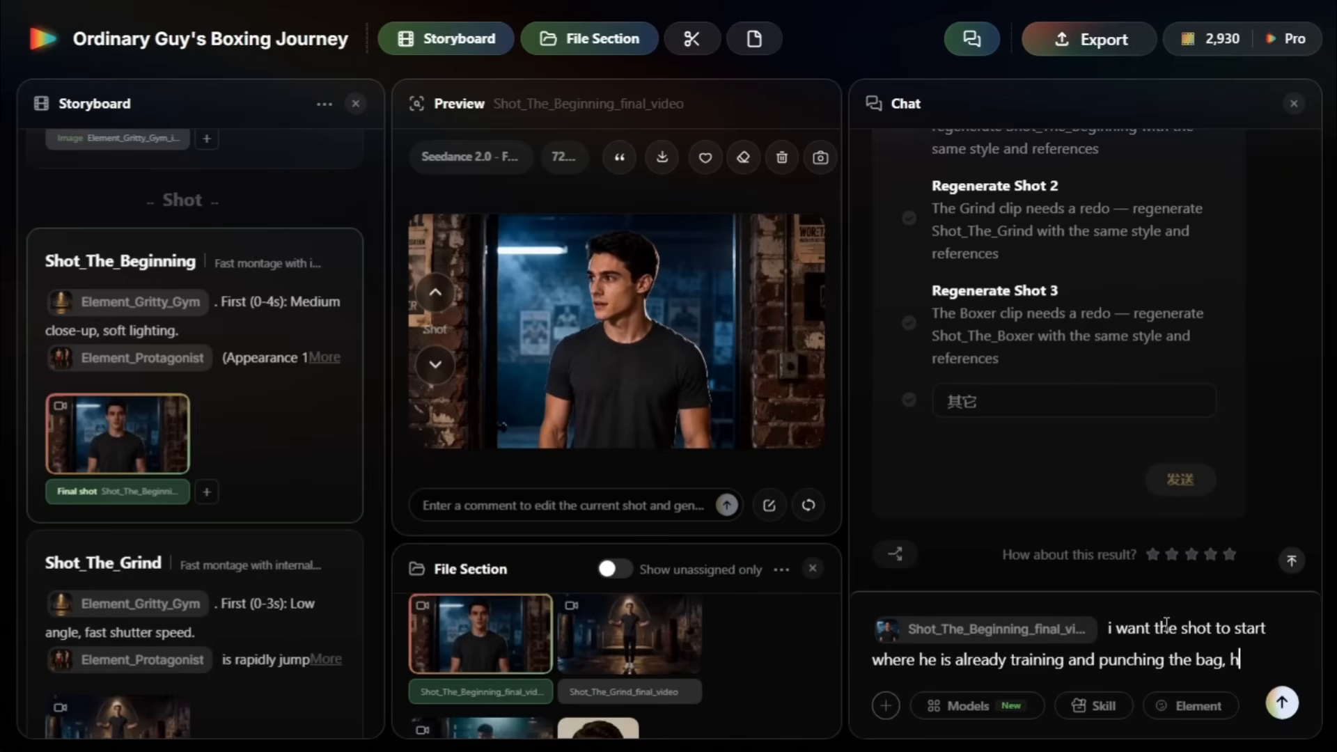
pyautogui.write(' i will win, i can not afford to lose, add ')
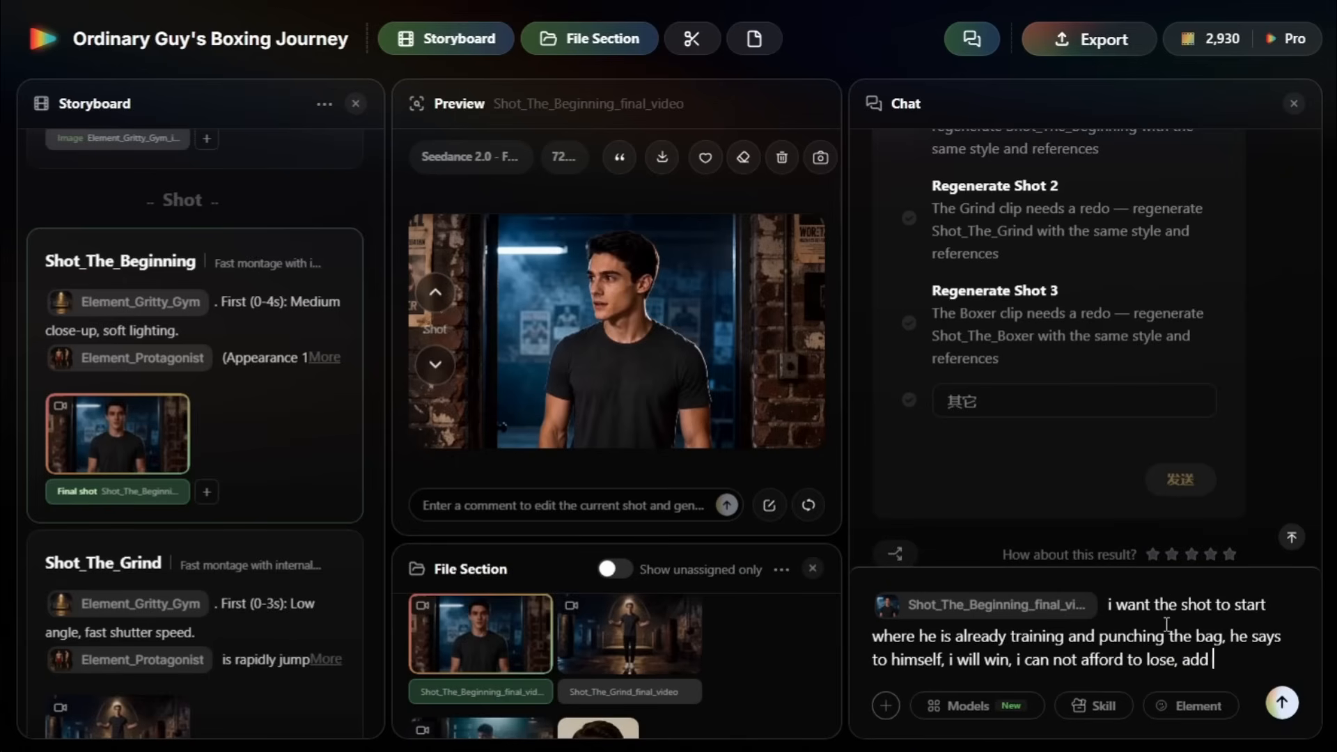
pyautogui.write('3 cut scenes, 12 second shot')
pyautogui.press('Return')
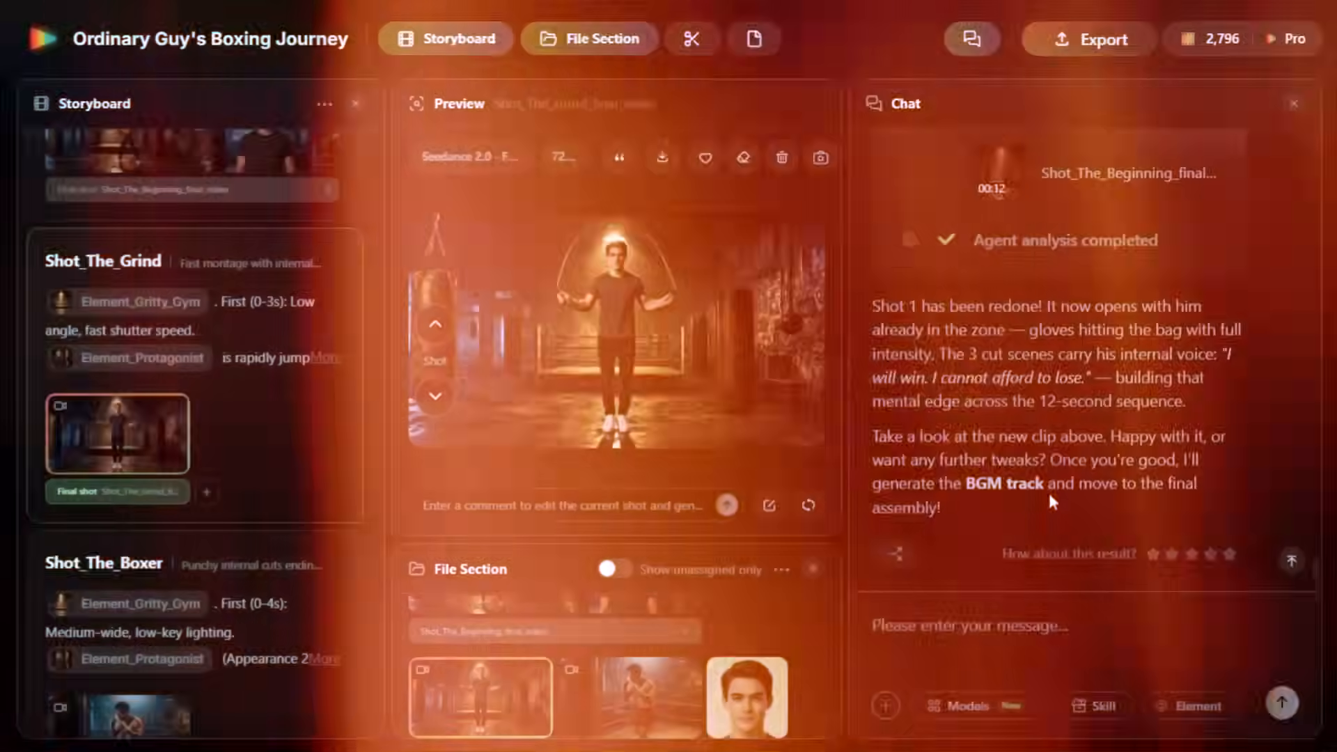
# Quote the Shot_The_Grind clip in the chat and request that it showcase him training hard, day and night, with multiple exercises, very determined
pyautogui.moveTo(616, 337)
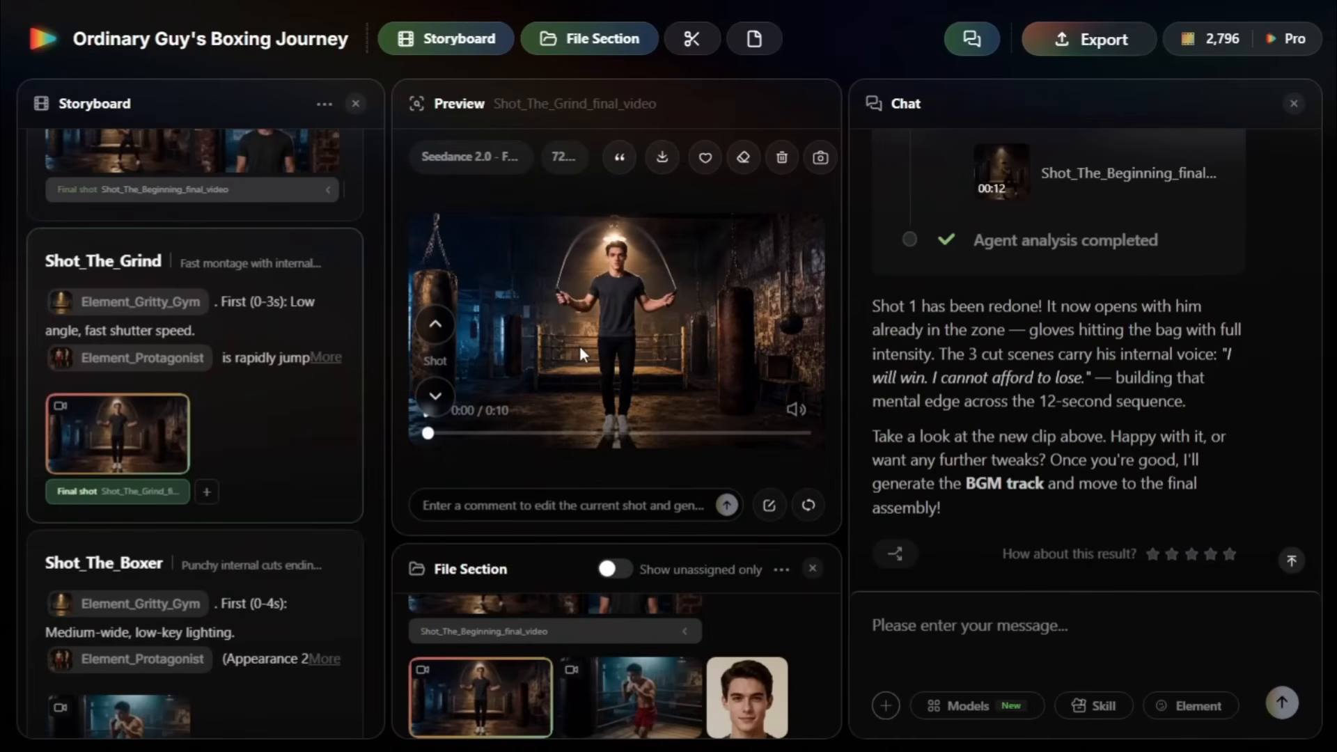
pyautogui.click(619, 157)
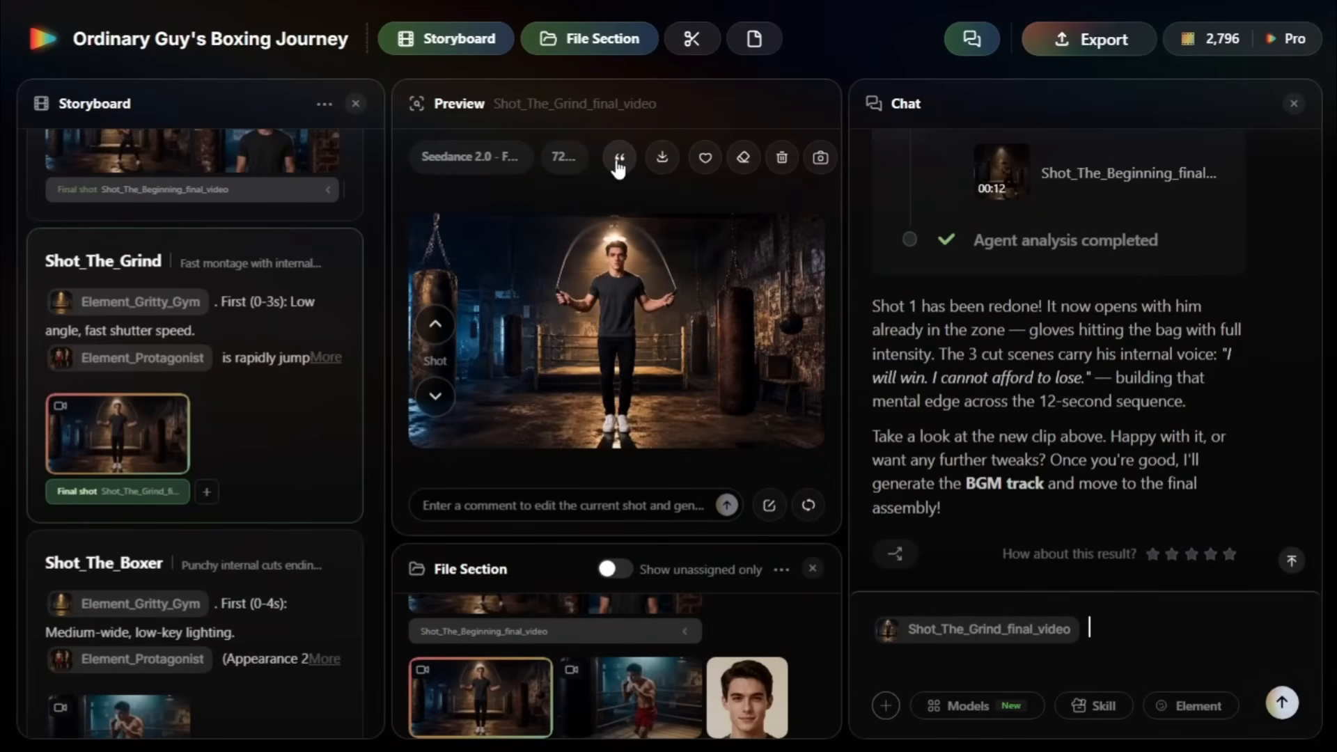
pyautogui.write('the short showcases he is training hard, day and night, multi exercises, very determined')
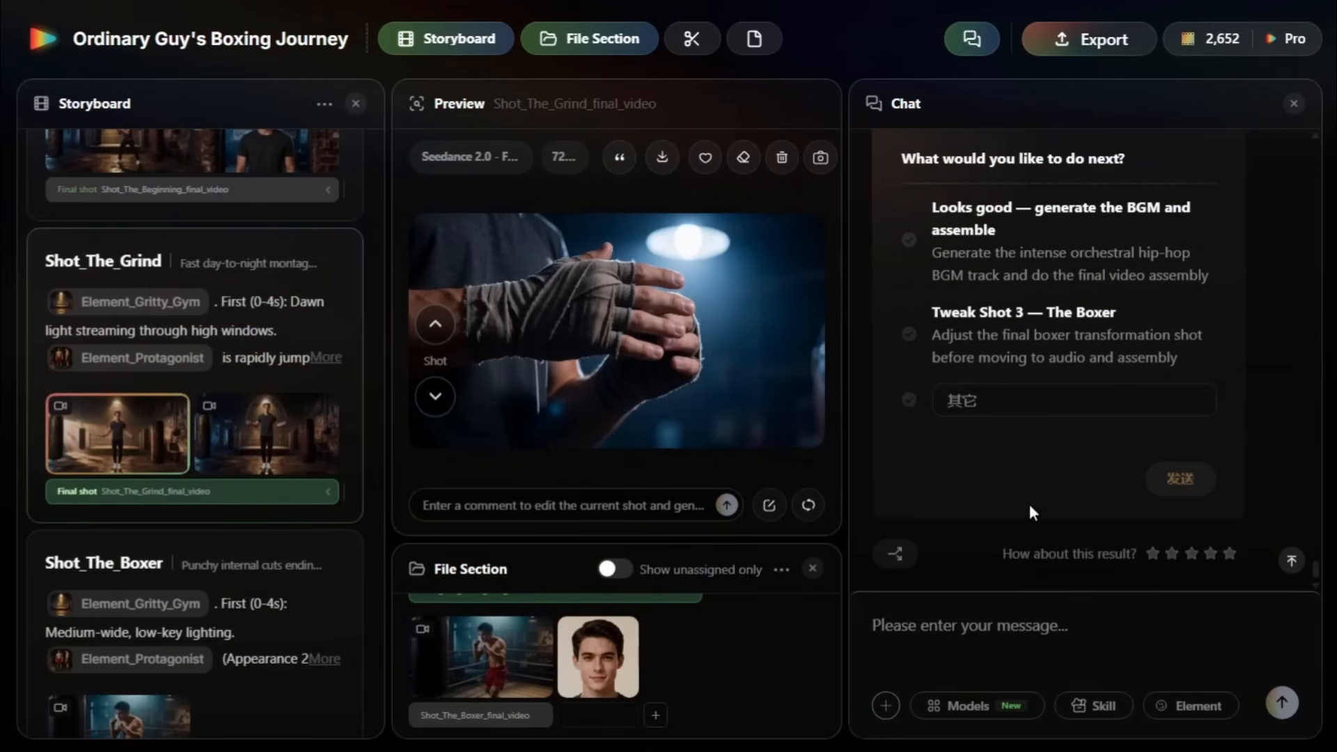
# Ask the chat to extend the new Shot_The_Grind clip: his coach comes in and then motivates him for his fight tomorrow, 12 second shot
pyautogui.click(619, 157)
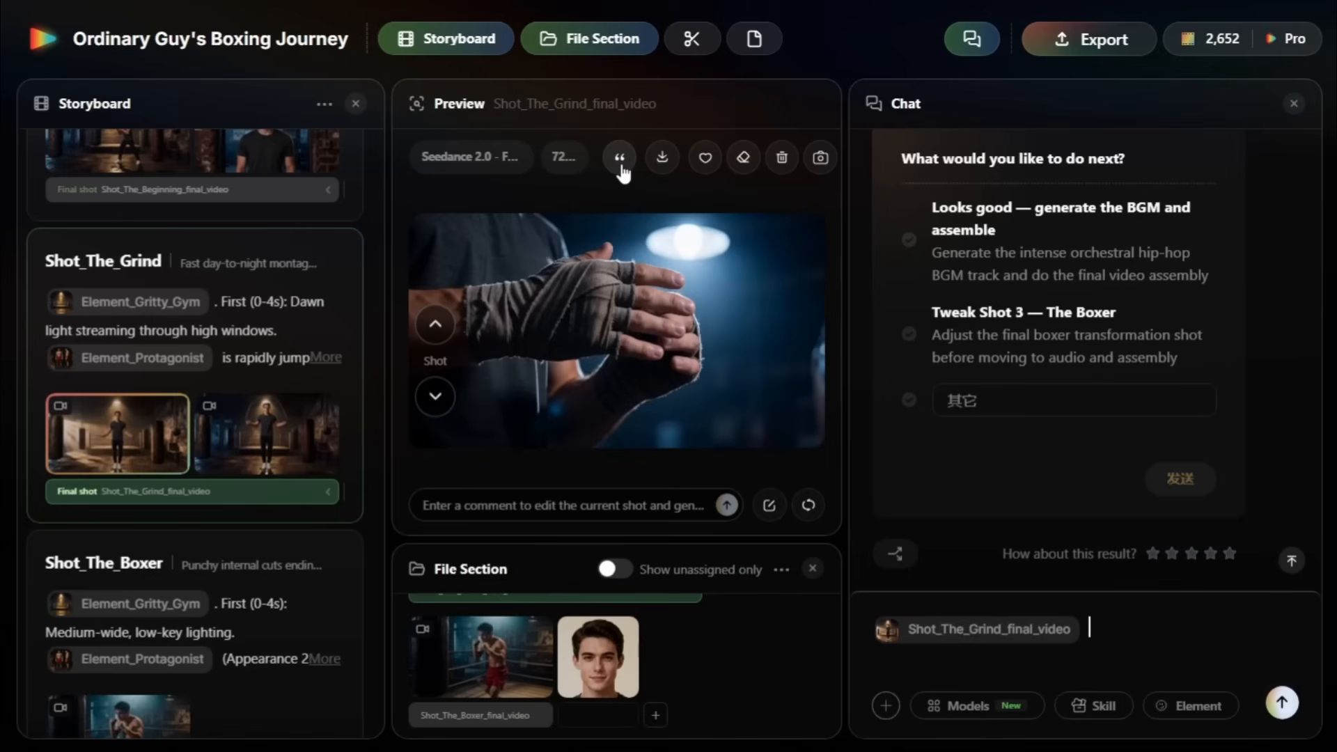
pyautogui.write('e')
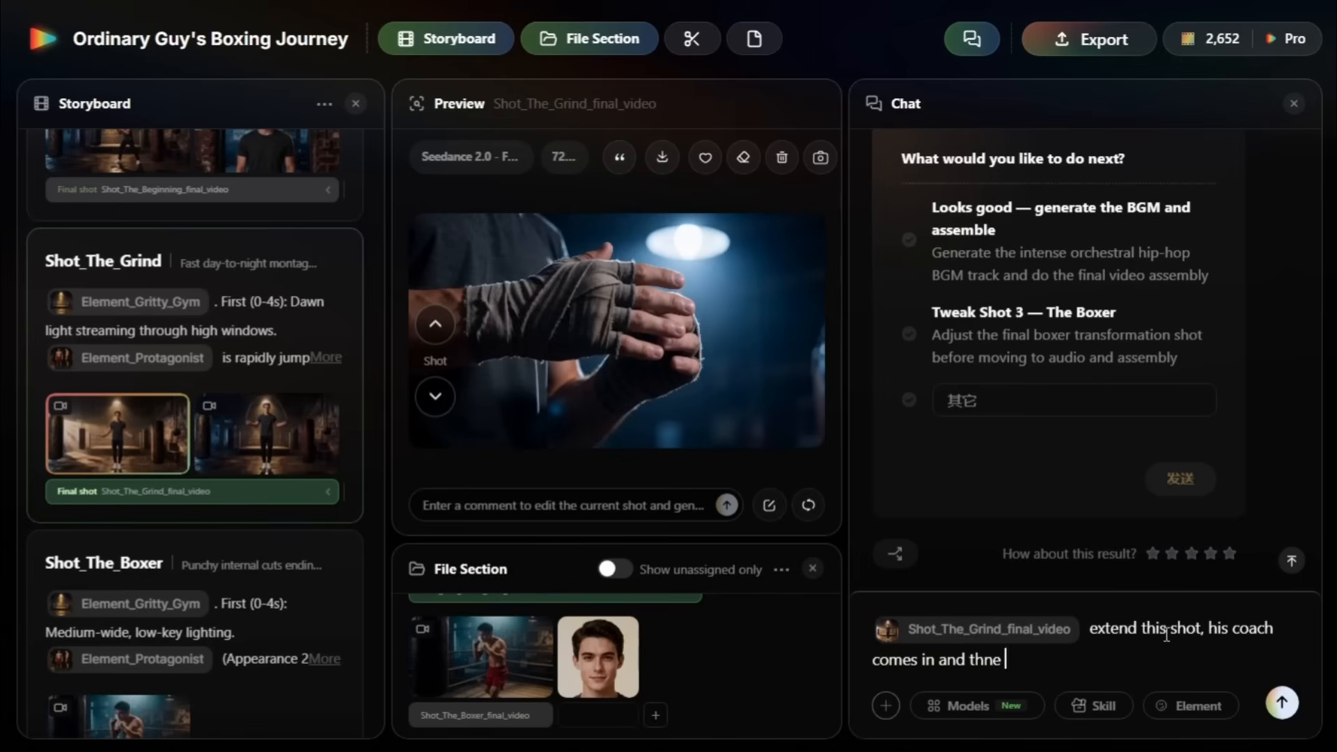
pyautogui.write('xtend this shot, his coach comes in and then motivates him for his fight tomorrow, 12 second shot')
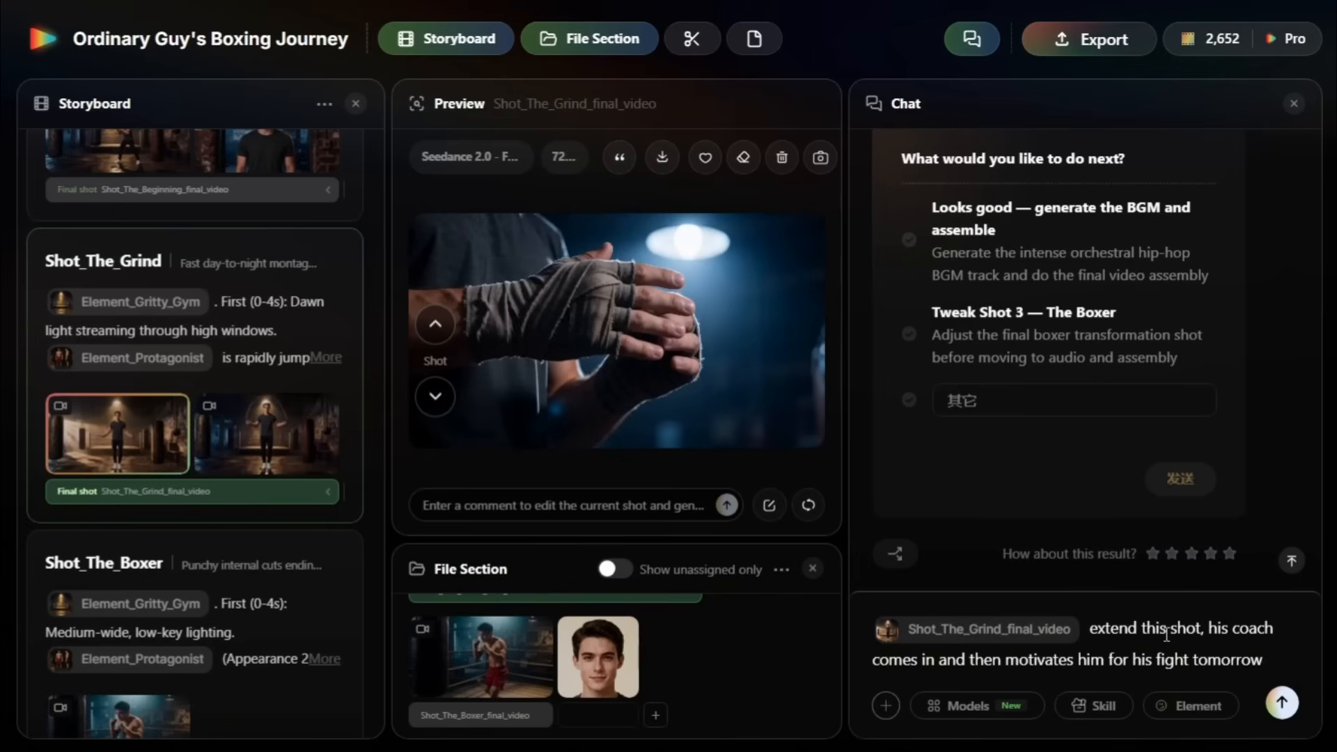
pyautogui.click(1282, 704)
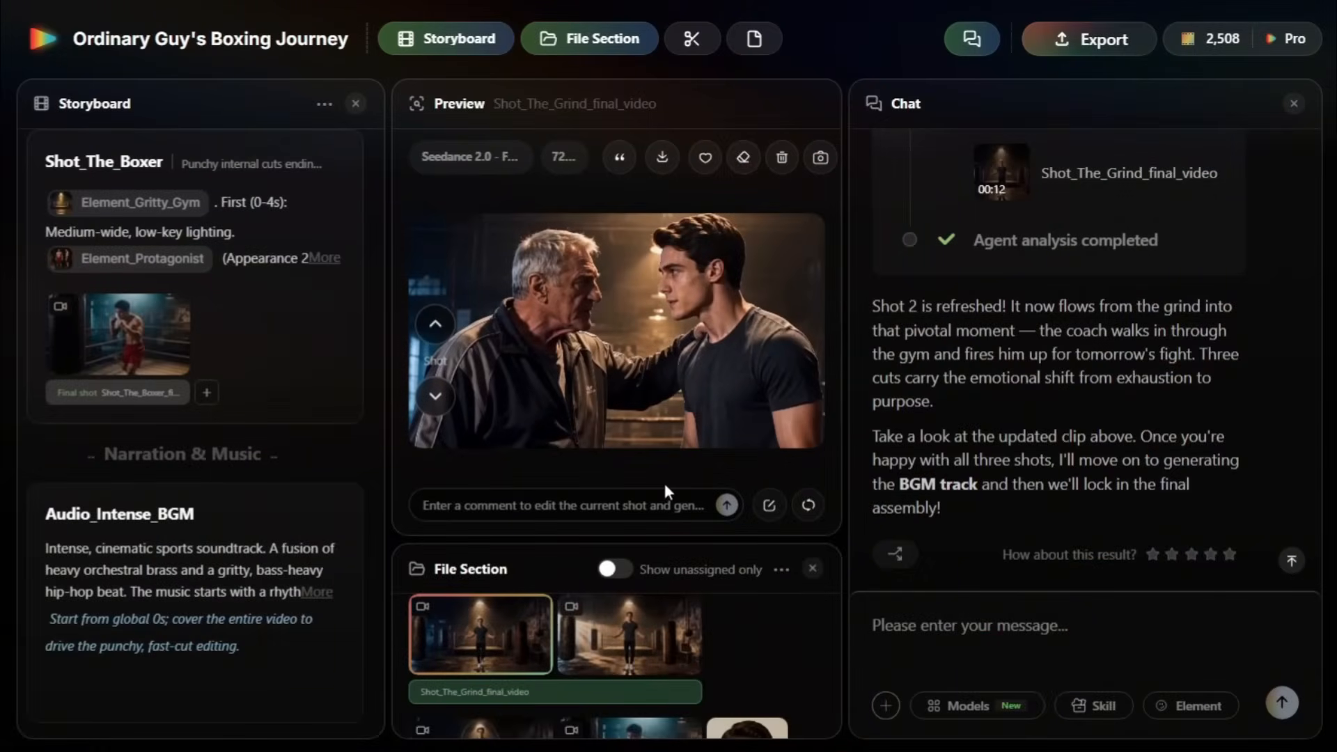
# Approve the revised shots by sending "go ahead" in the chat so the background music track gets generated
pyautogui.click(1041, 624)
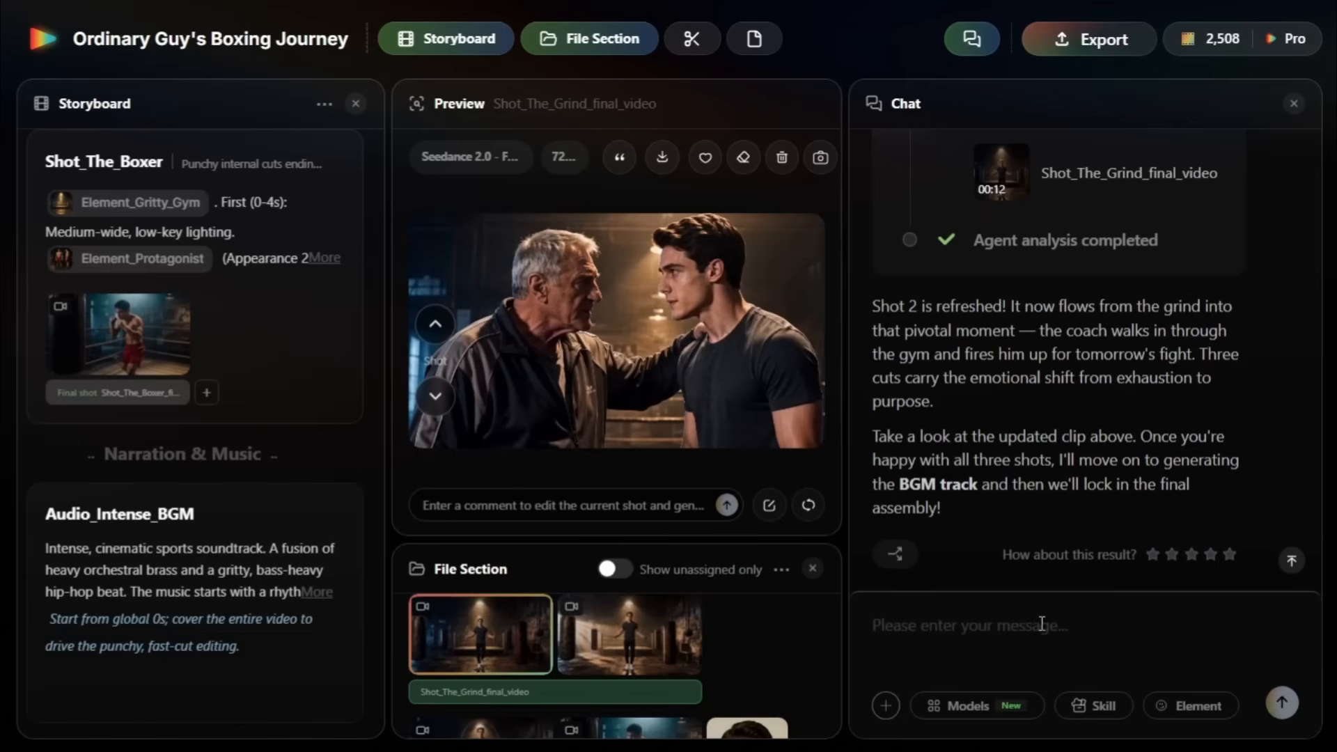
pyautogui.write('go ahead')
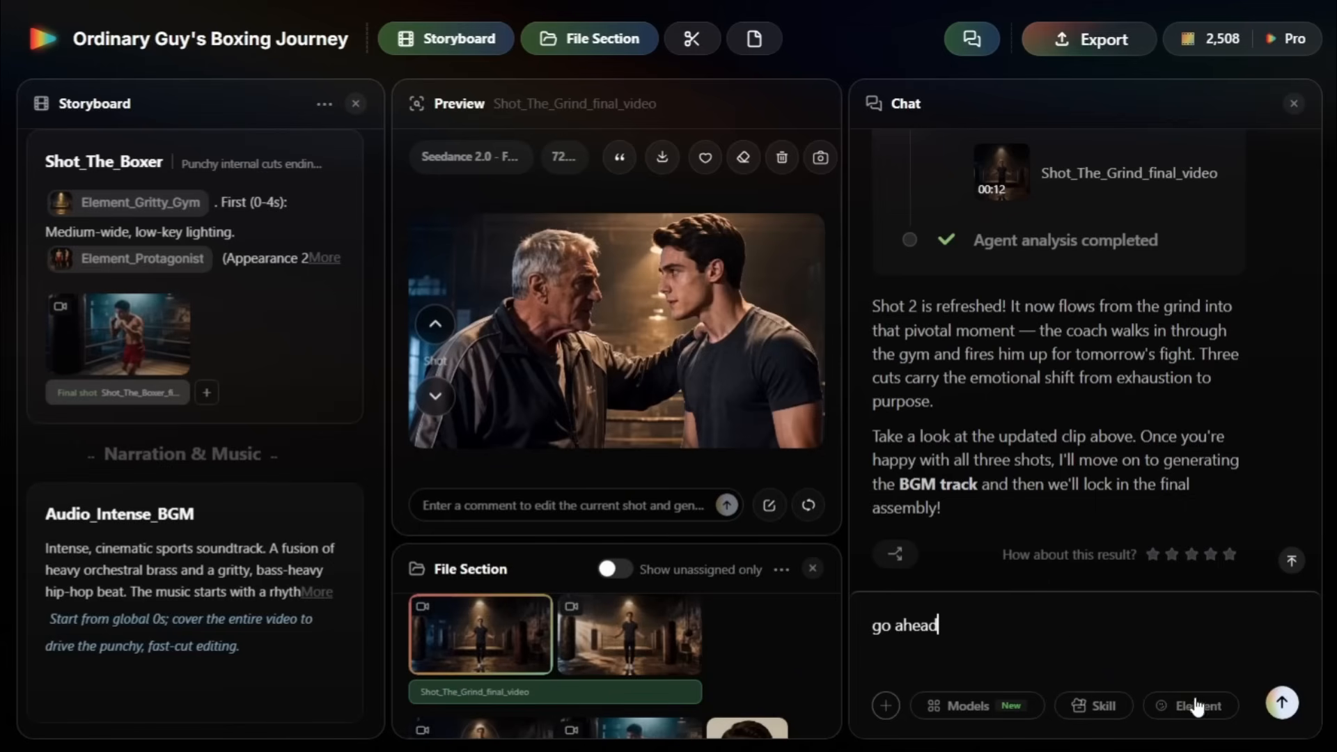
pyautogui.click(1275, 703)
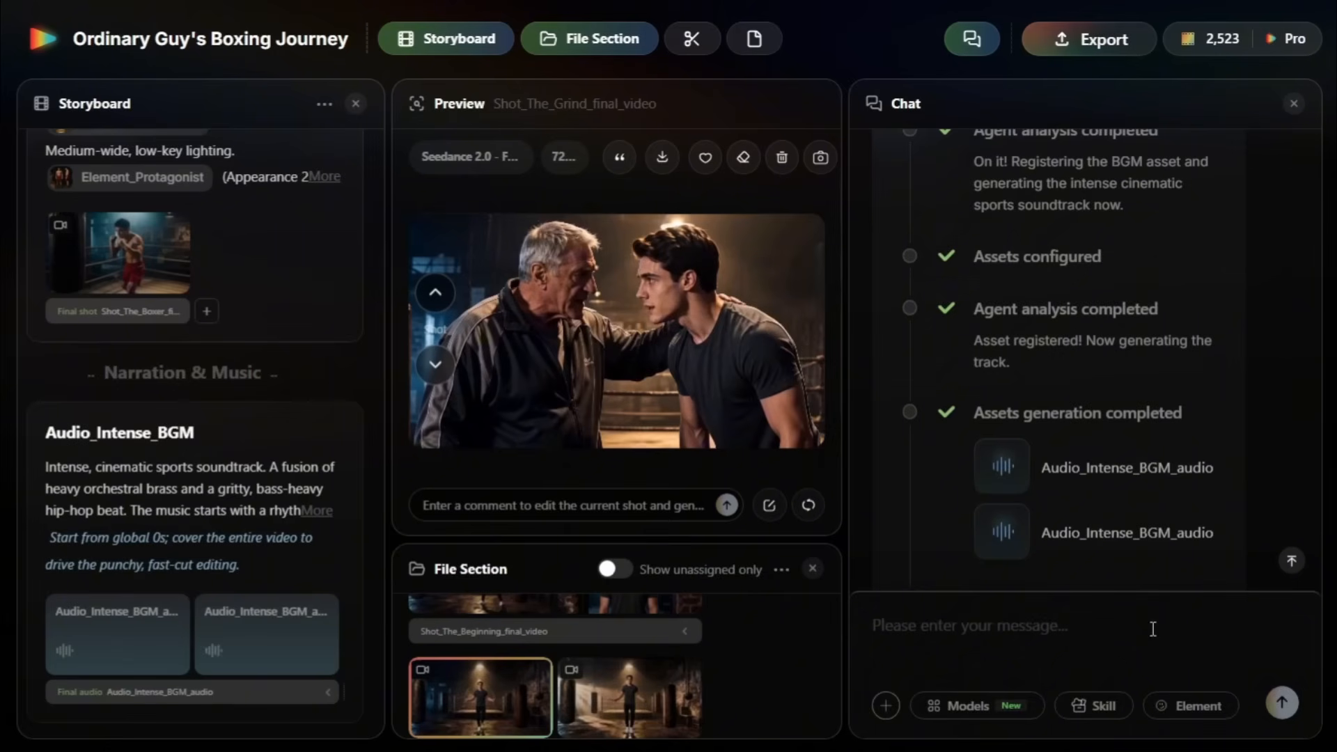
# Send "create the timeline" in the chat to assemble the three shots and the background music
pyautogui.write('create t')
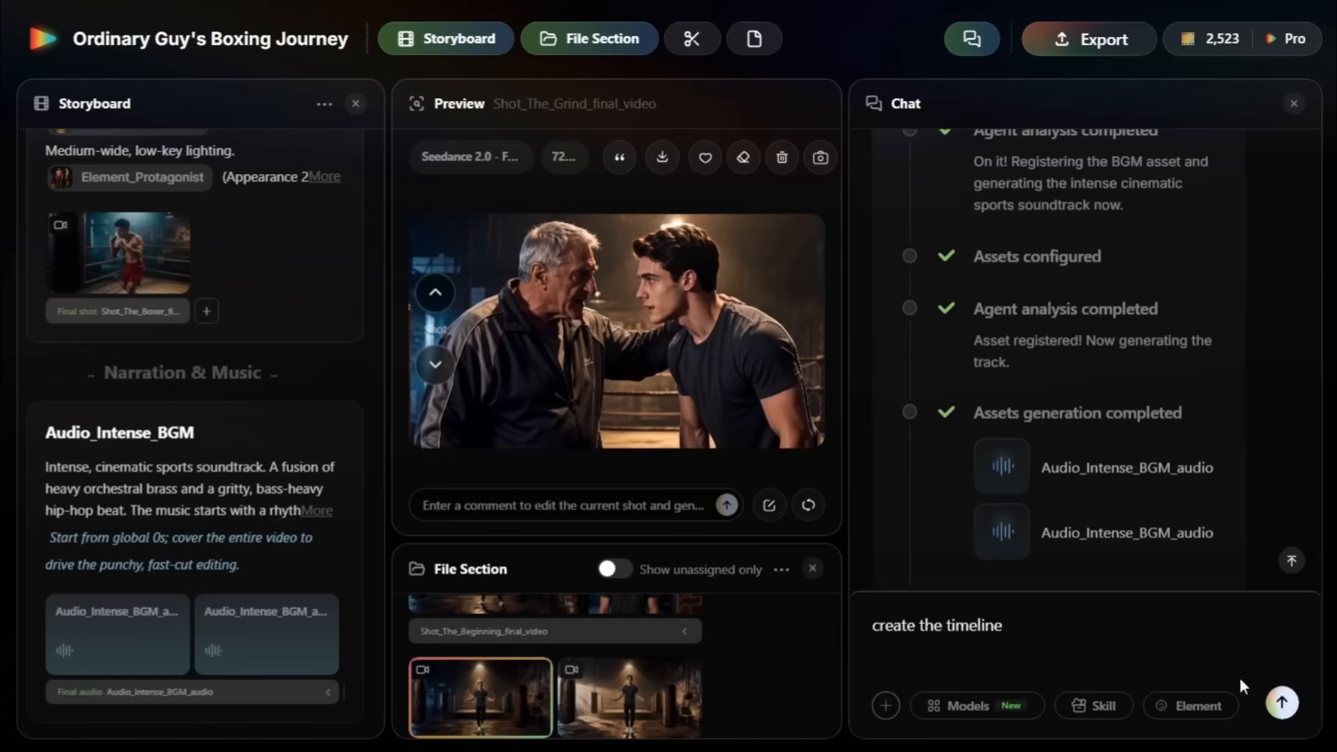
pyautogui.write('he timeline')
pyautogui.press('Return')
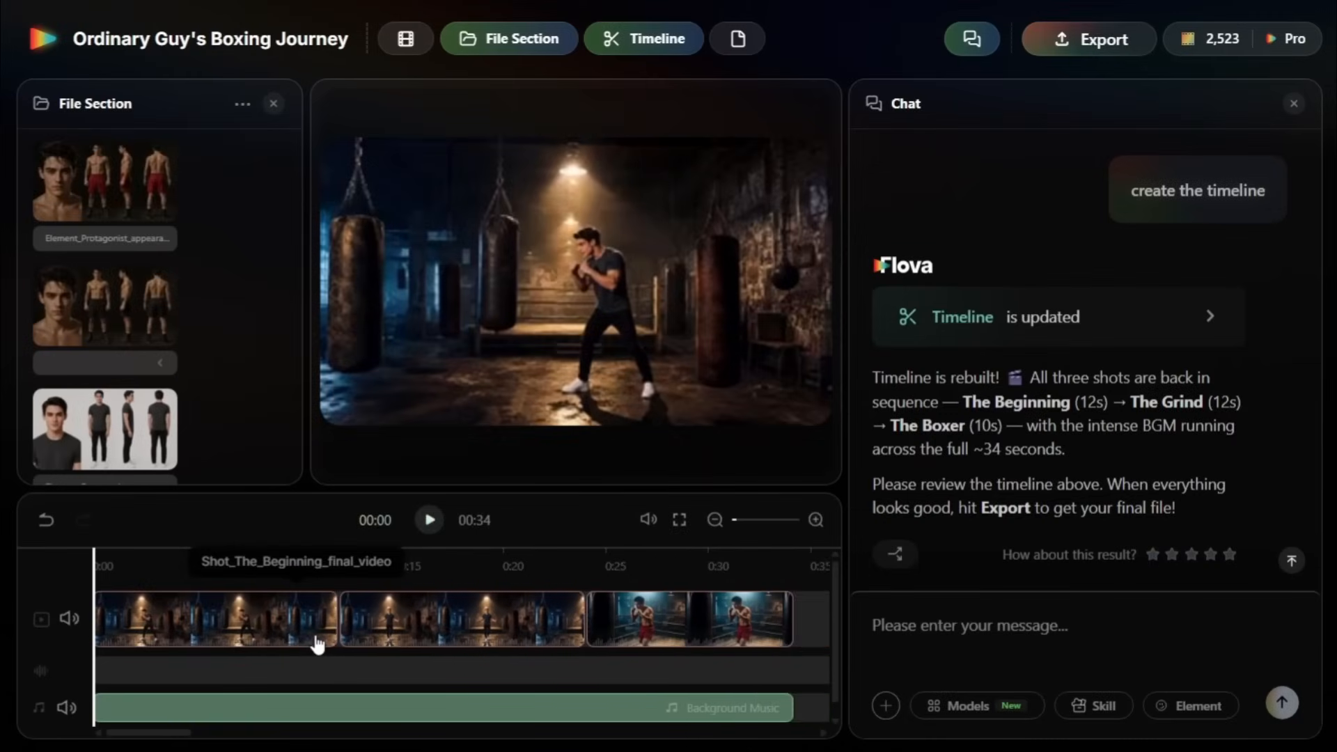
# Inspect the first clip, the project files and the background music of the assembled timeline, and open the export options
pyautogui.click(222, 627)
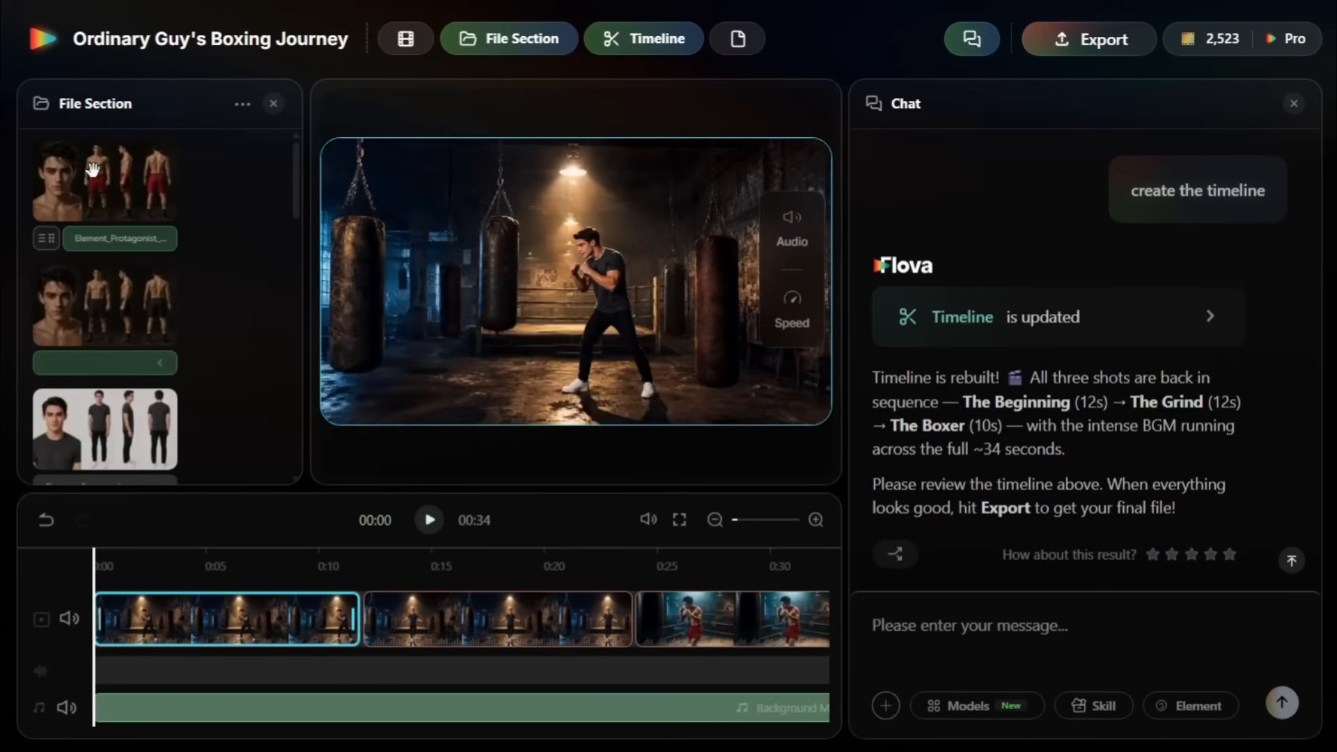
pyautogui.scroll(-5, 136, 278)
pyautogui.scroll(-3, 138, 295)
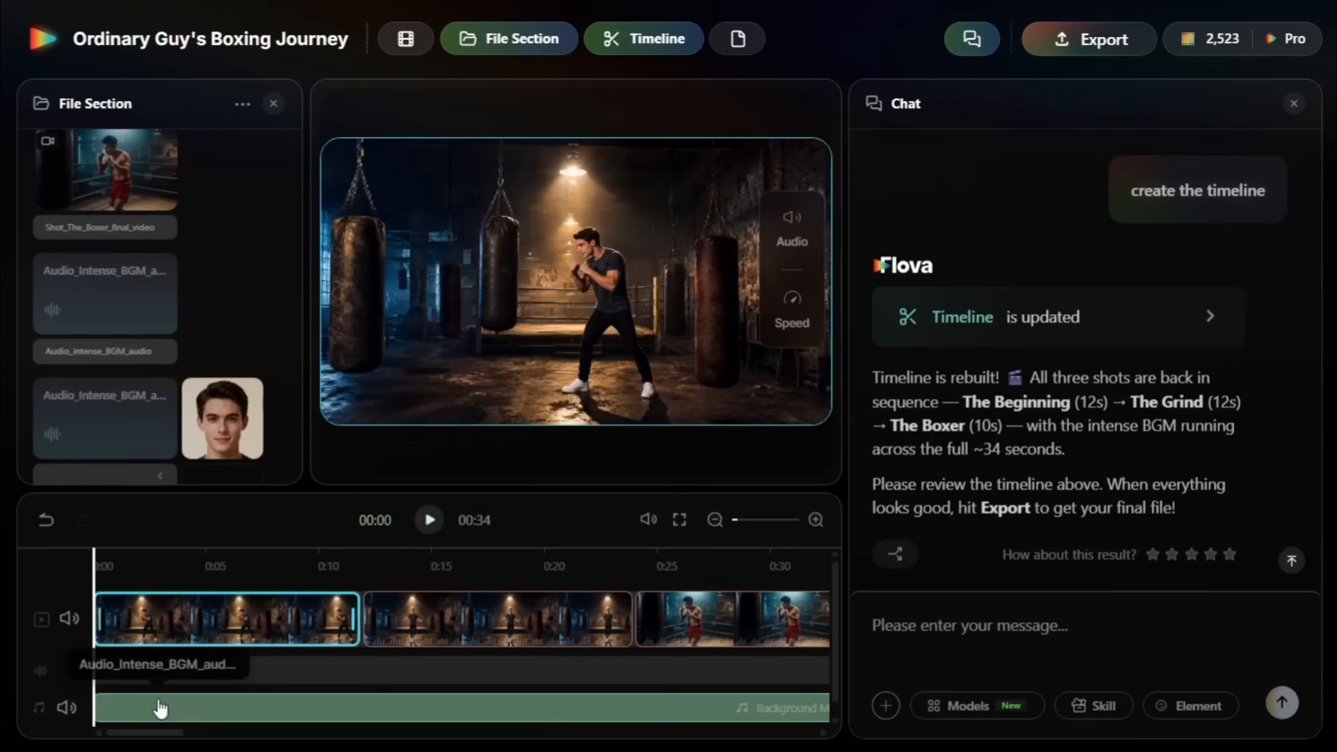
pyautogui.click(268, 704)
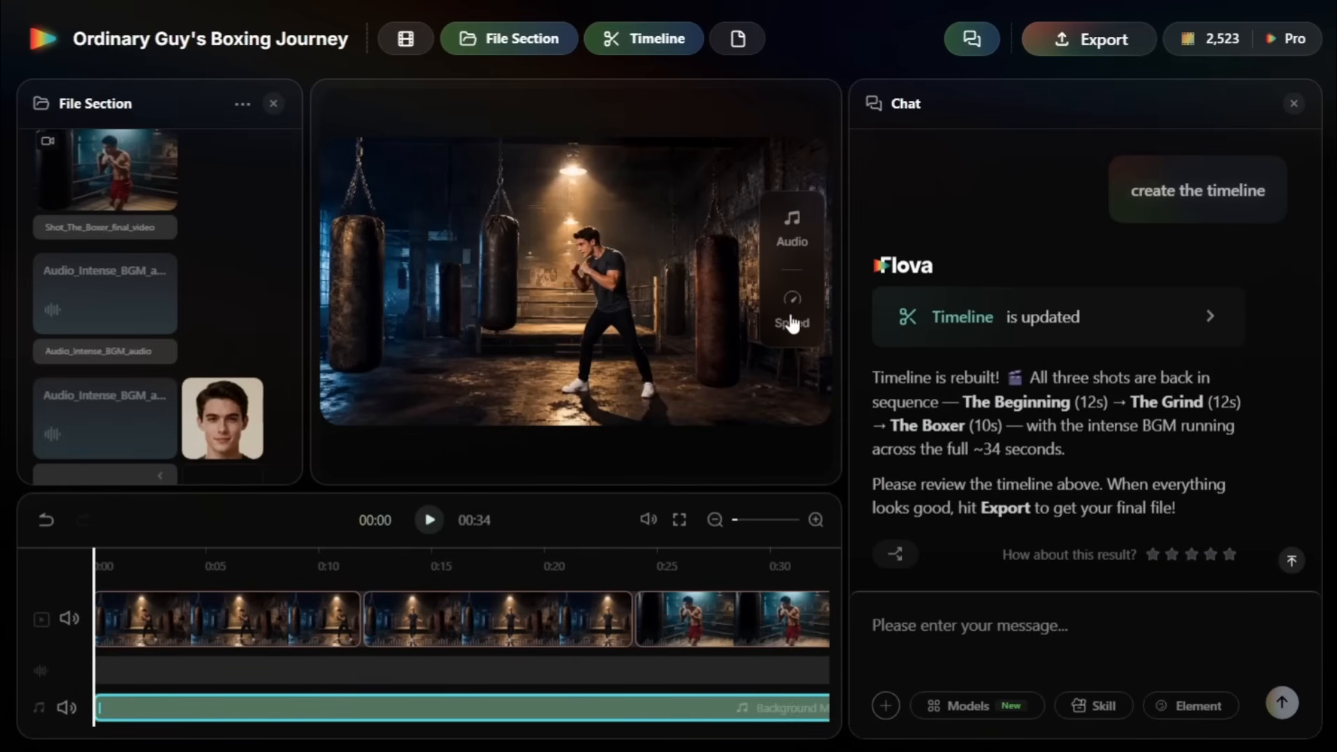
pyautogui.click(1111, 39)
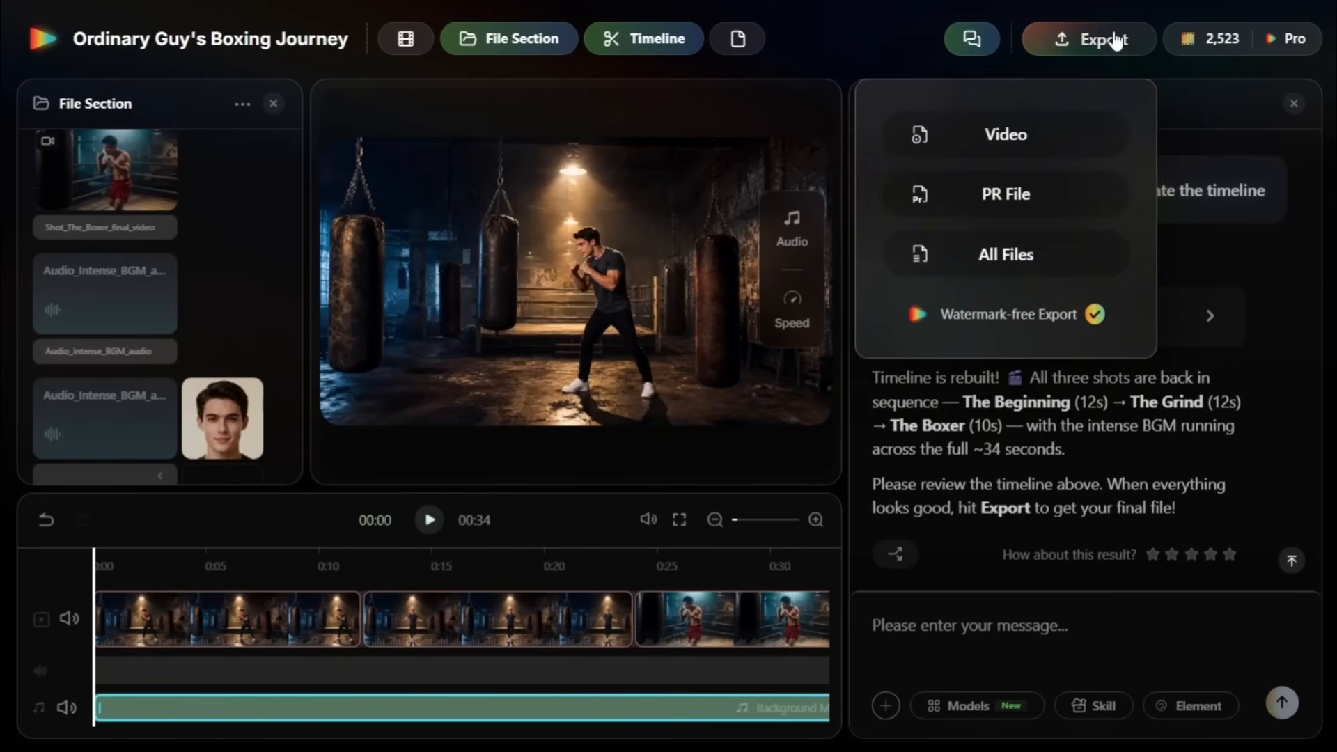